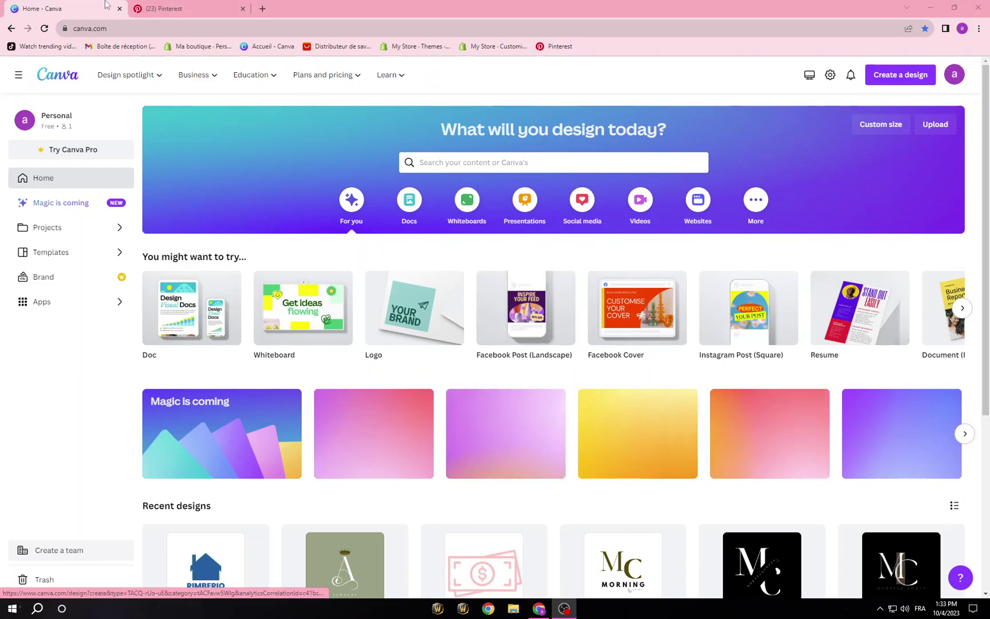
Switch to Pinterest and open the pin of the white portable blender with its charging cable from the home feed.
click(161, 6)
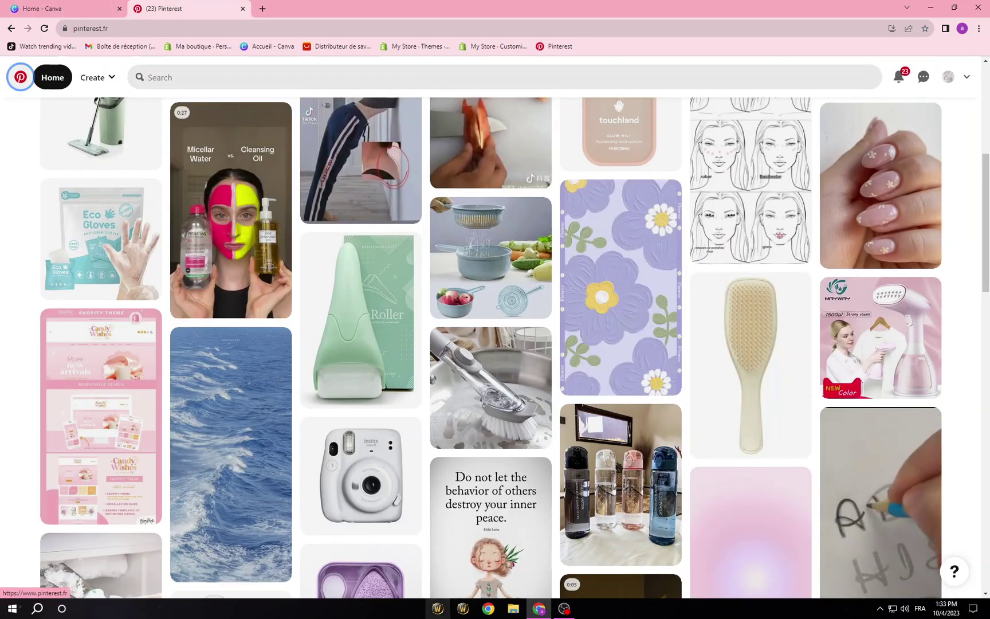
scroll(159, 535, down, 2)
scroll(372, 175, down, 3)
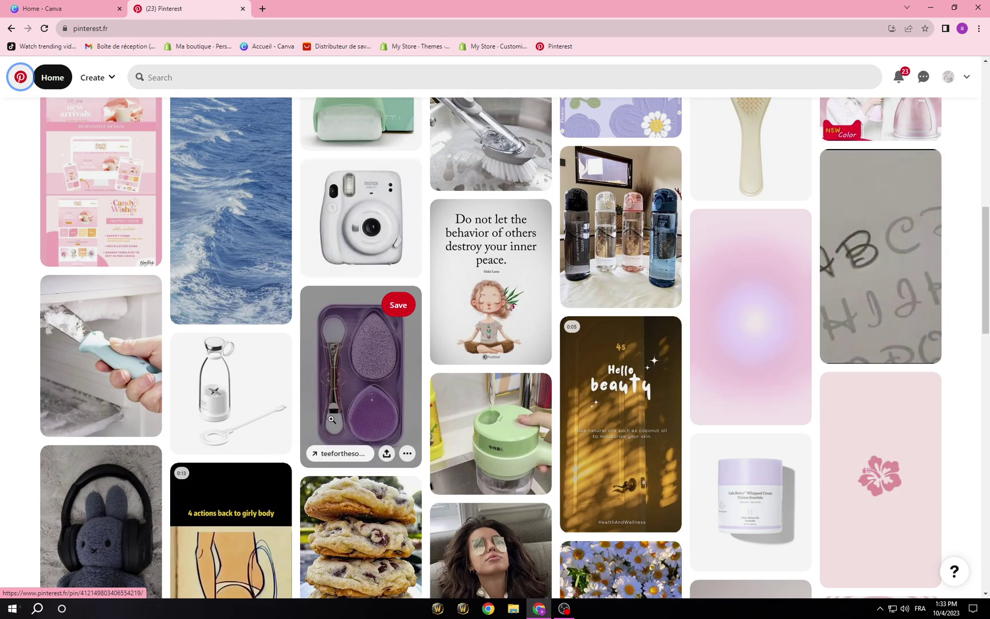
click(208, 408)
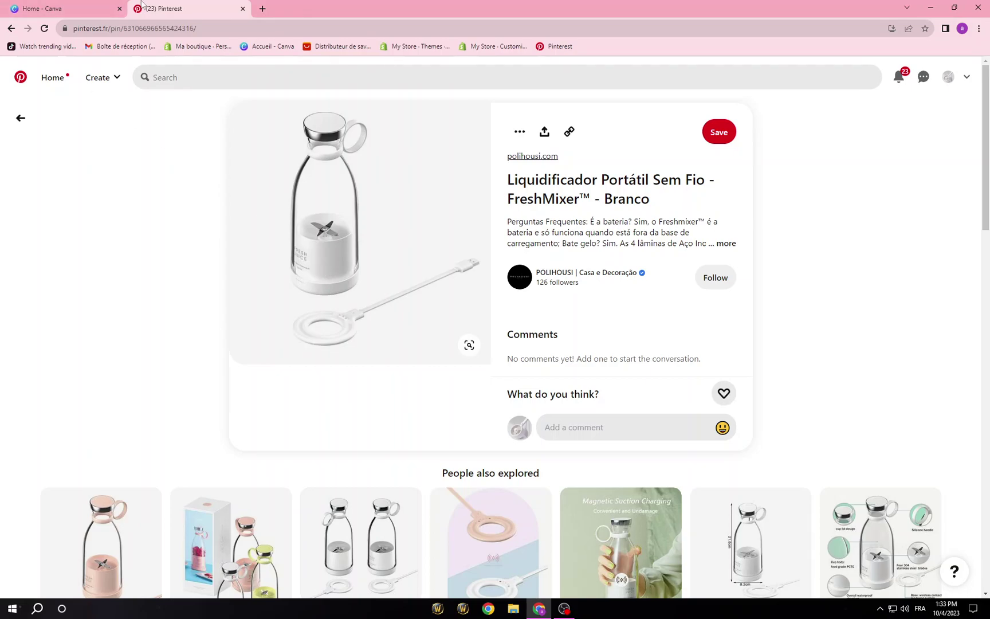
Download the image of the white FreshMixer portable blender from its Pinterest pin.
click(48, 6)
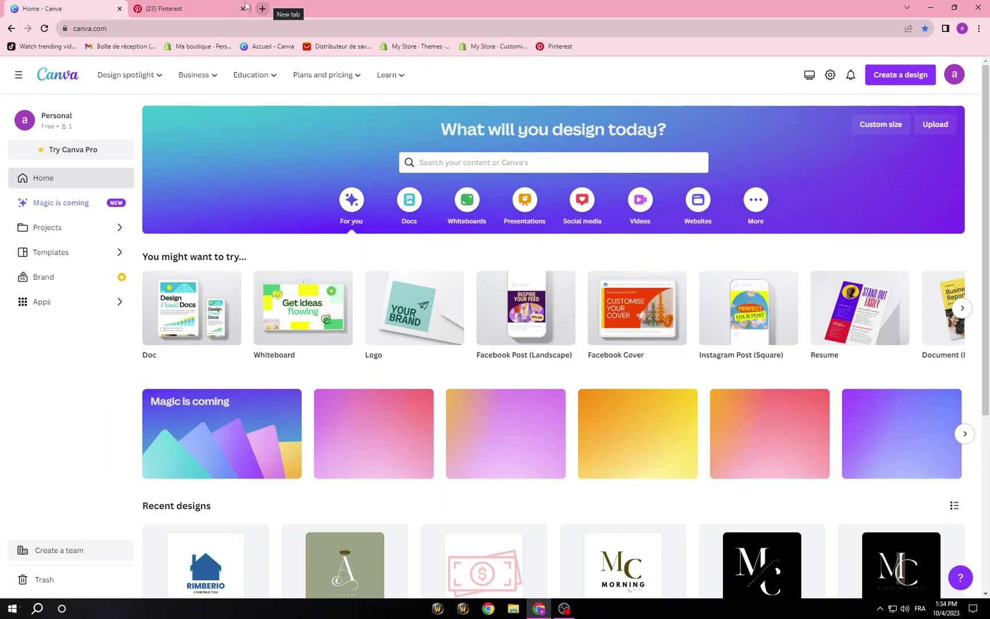
click(168, 7)
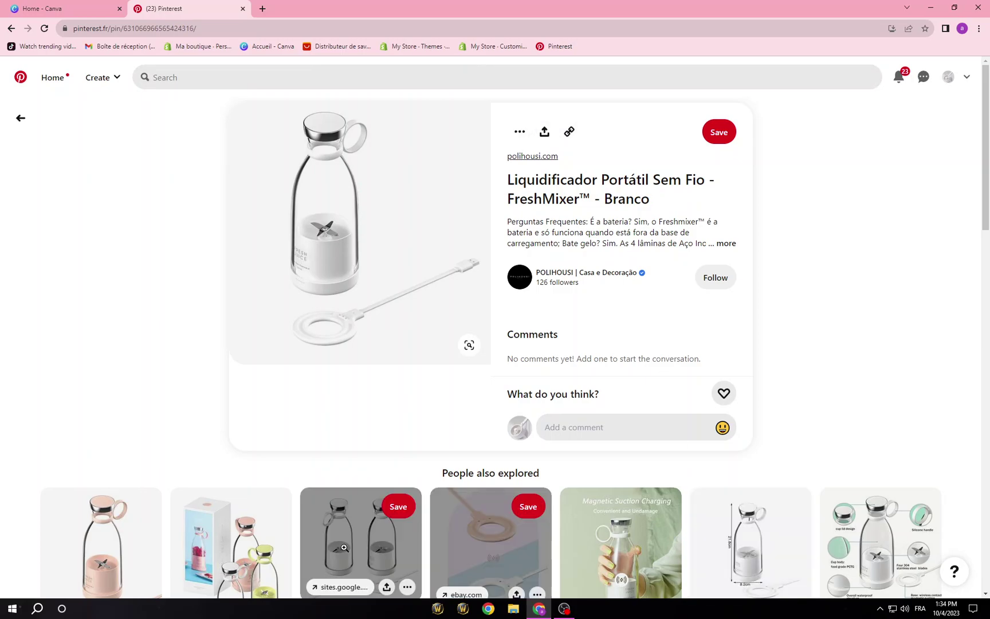
scroll(343, 538, down, 3)
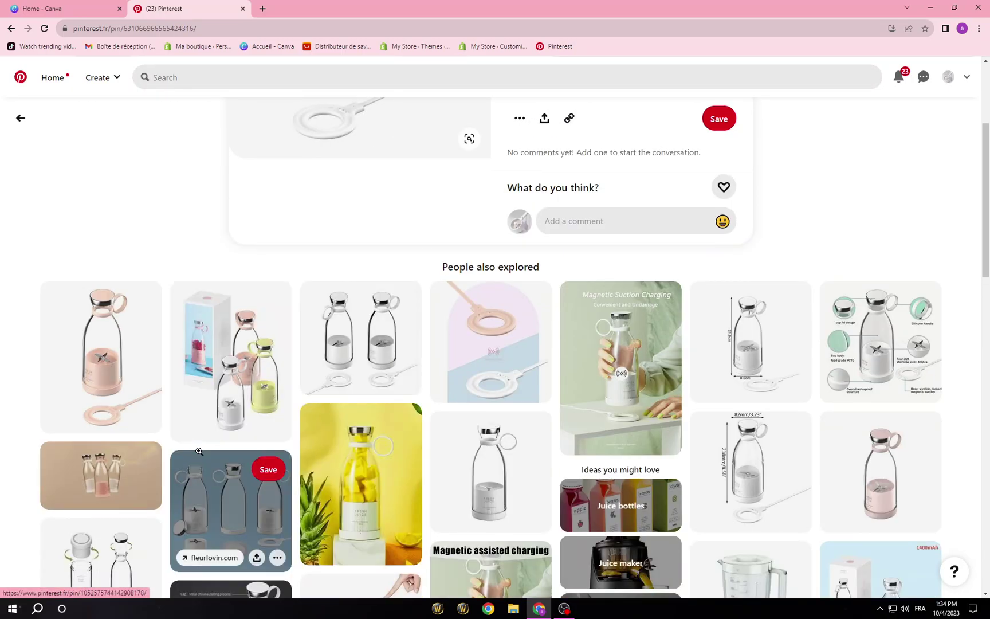
scroll(197, 541, down, 3)
scroll(192, 541, up, 6)
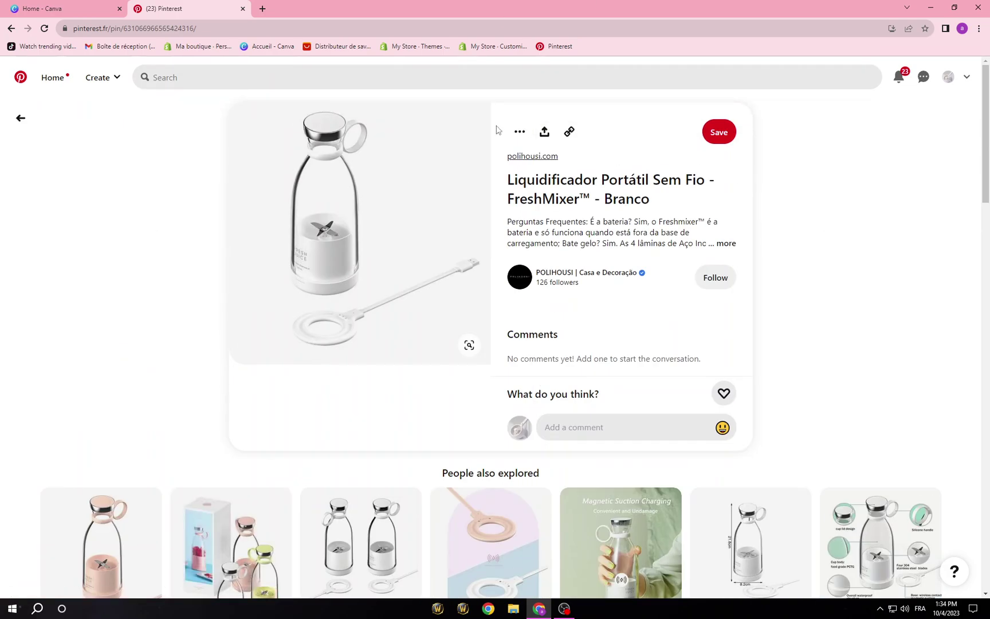
click(520, 131)
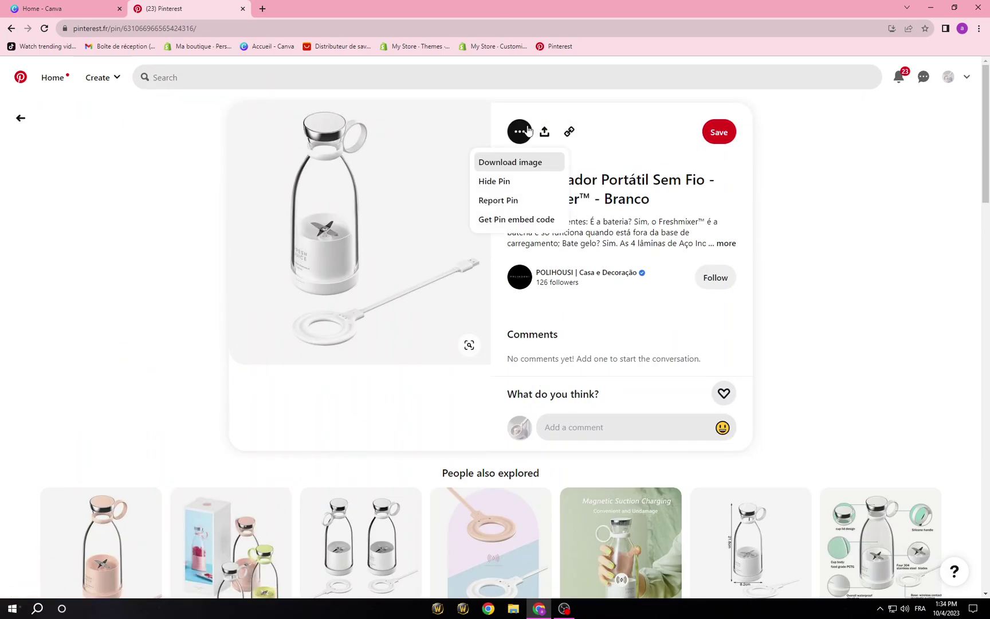
click(524, 164)
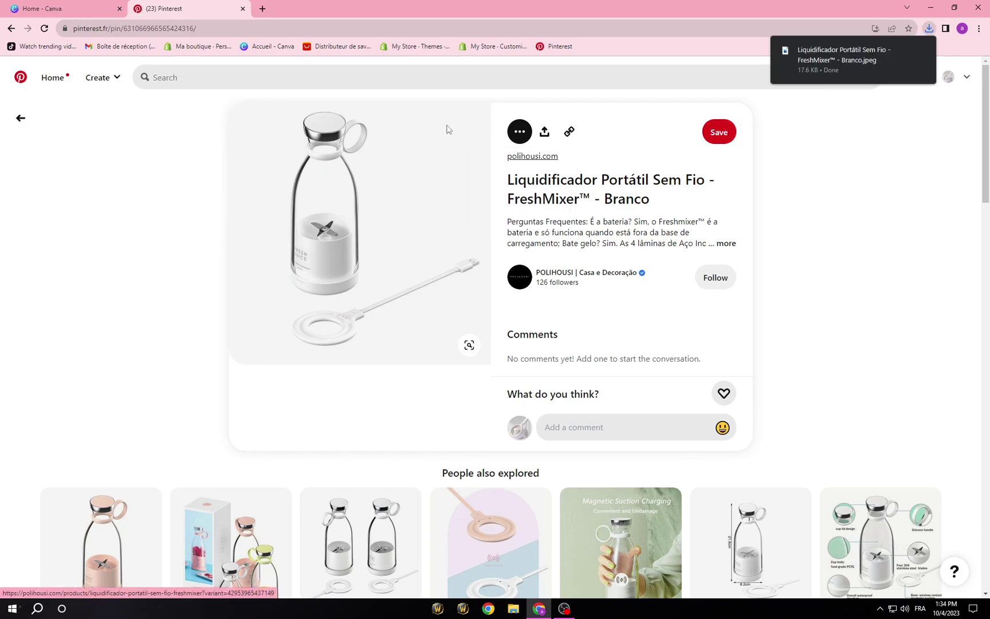
Switch to Canva and search the templates for "product sale".
click(61, 8)
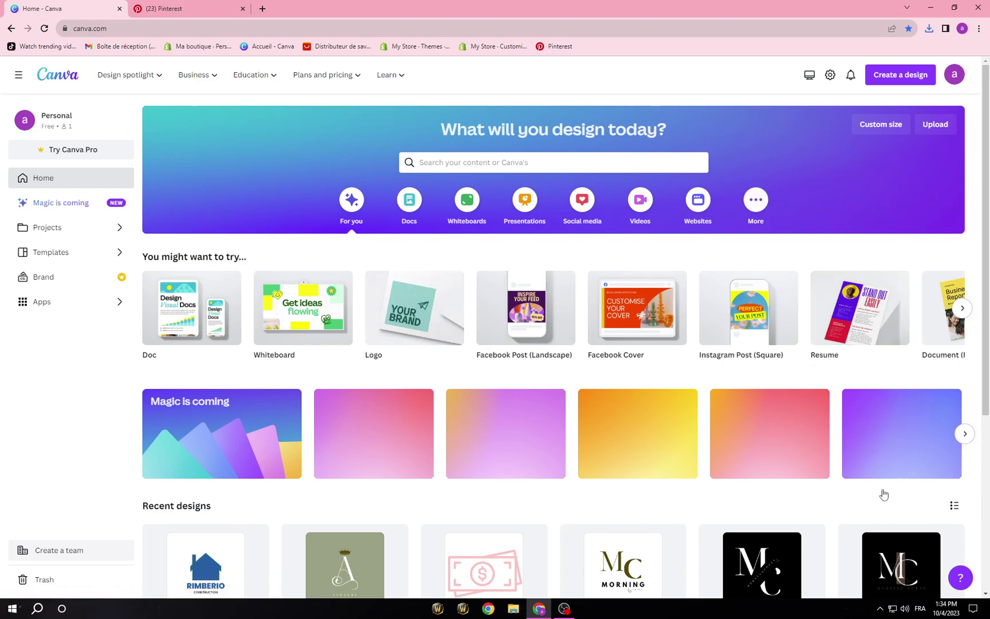
scroll(774, 504, down, 3)
scroll(641, 344, up, 3)
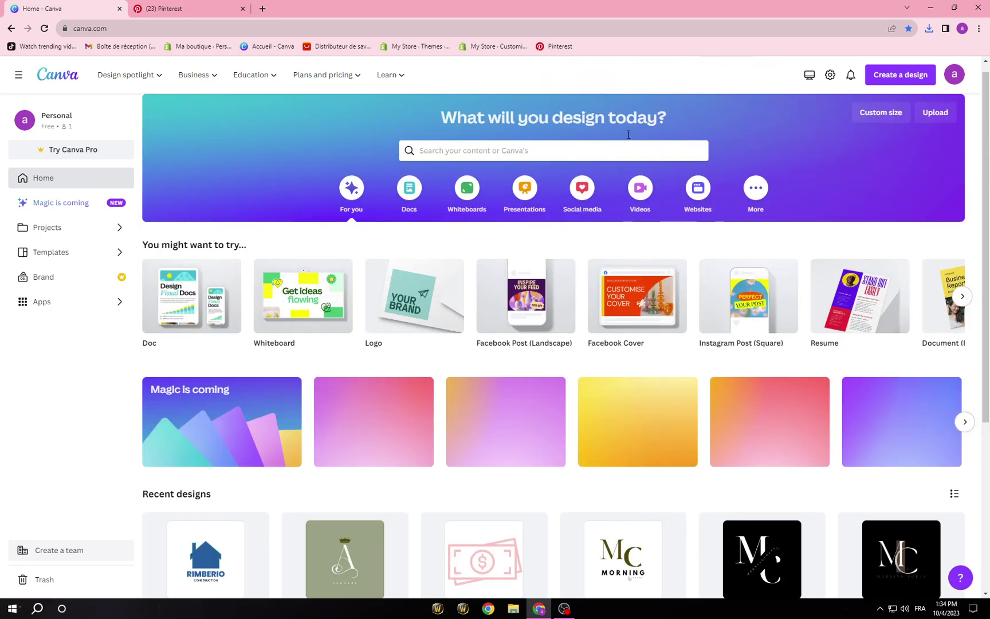
click(594, 148)
text(product)
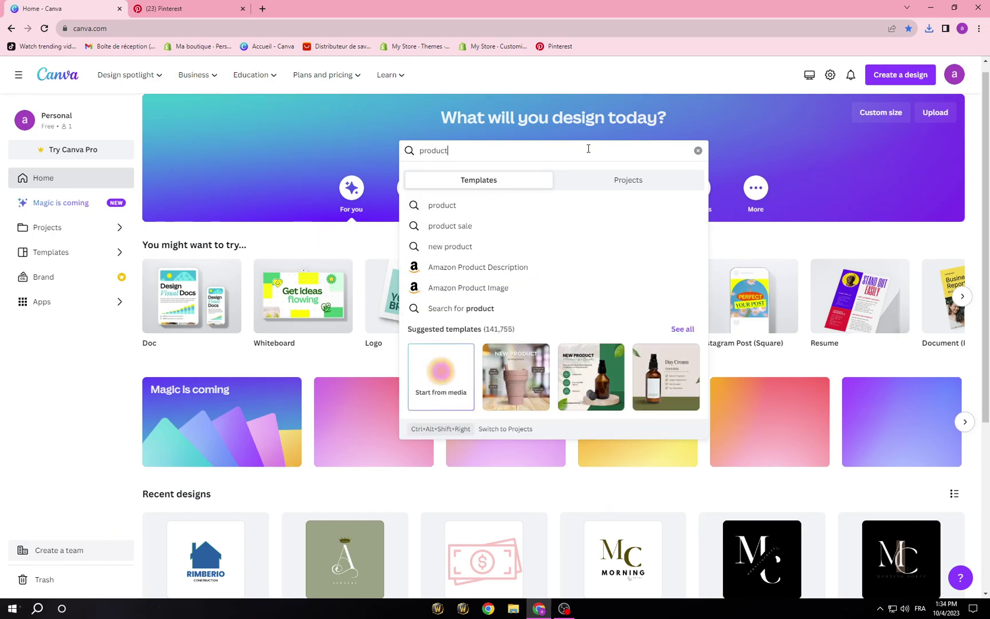
click(508, 227)
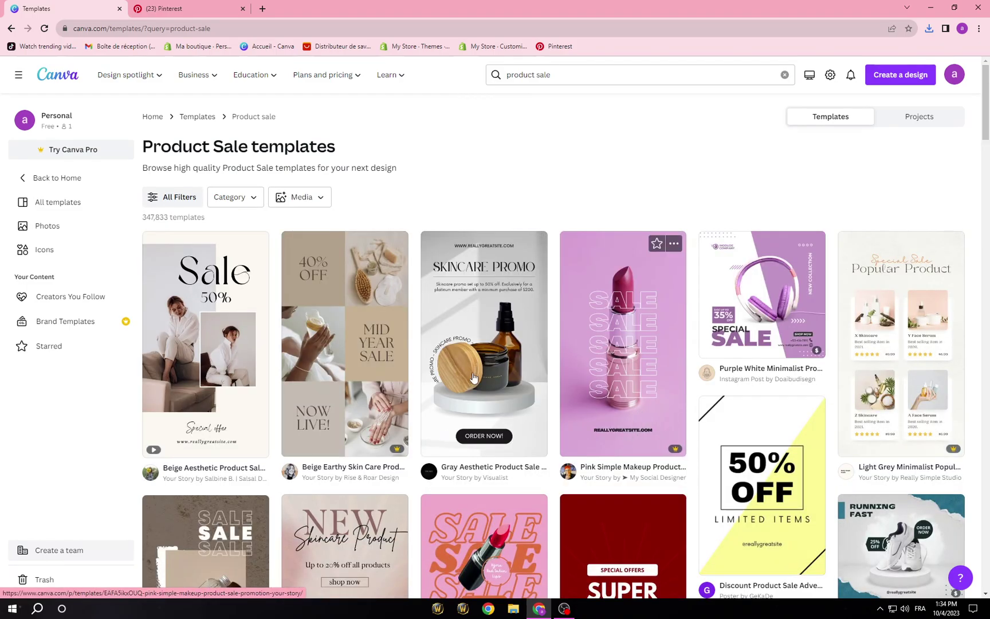
Look through the product sale templates for a layout that suits the blender photo.
scroll(474, 376, down, 5)
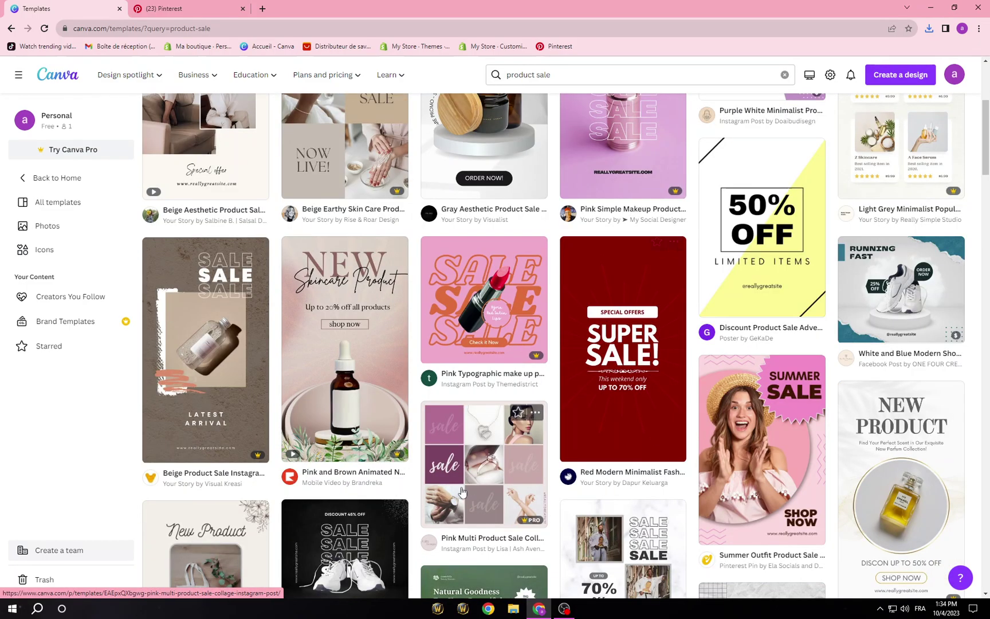
scroll(462, 492, down, 3)
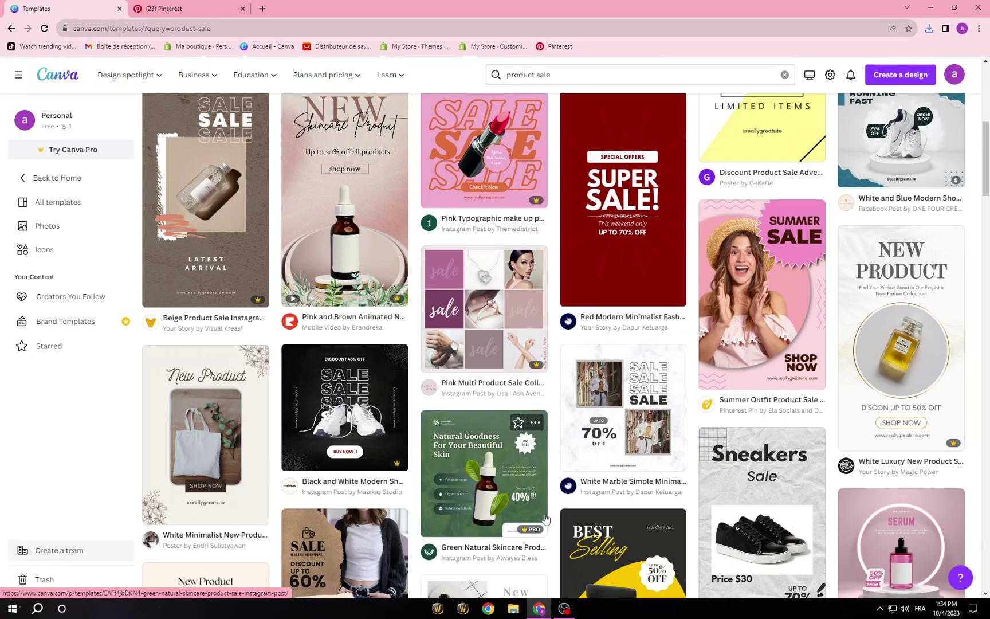
scroll(339, 521, down, 4)
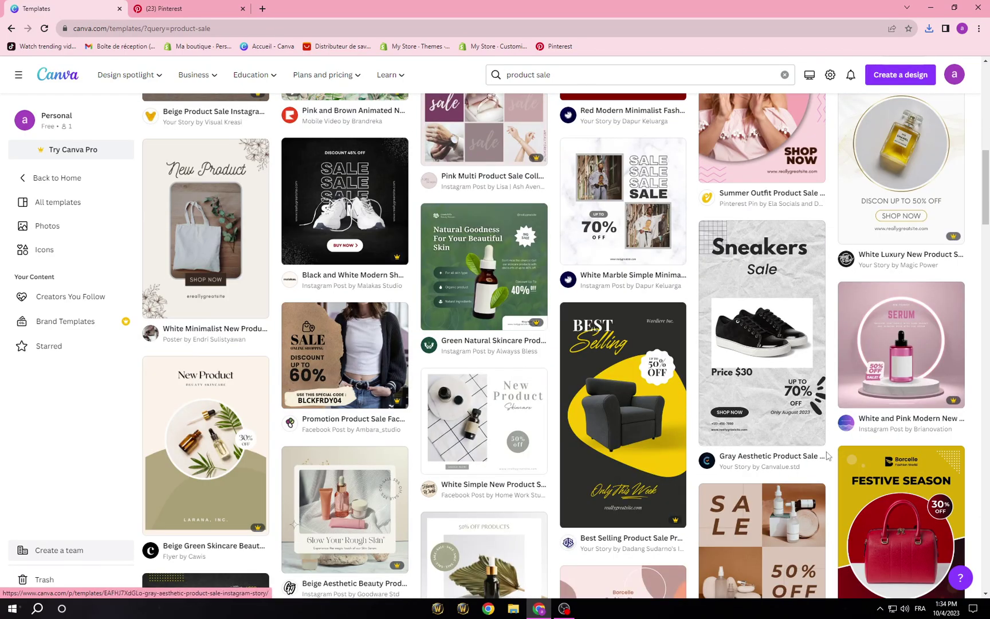
scroll(664, 315, down, 3)
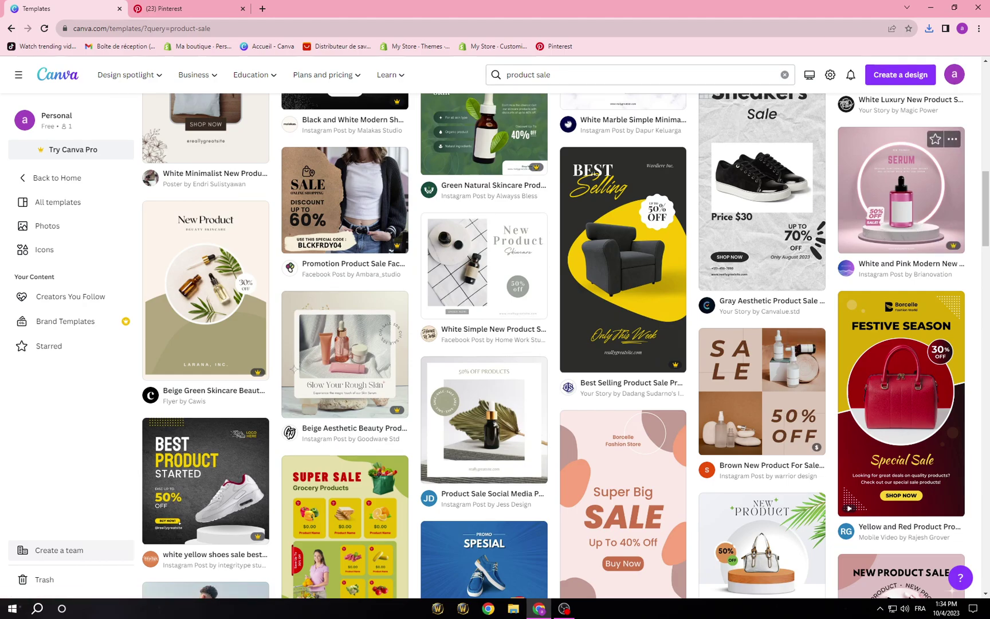
scroll(277, 559, down, 5)
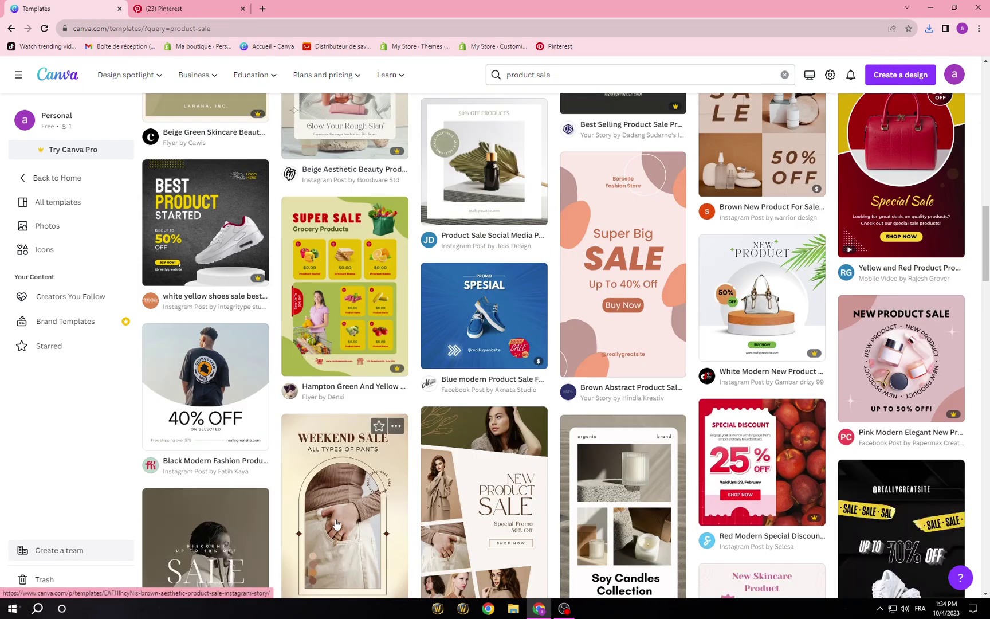
scroll(336, 523, down, 3)
scroll(337, 523, down, 4)
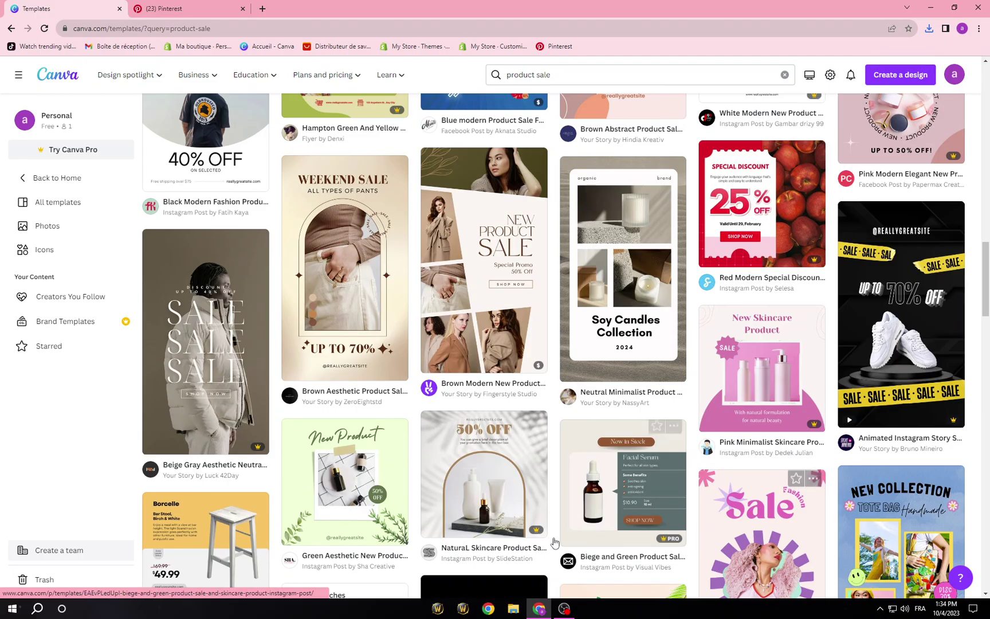
scroll(441, 501, down, 8)
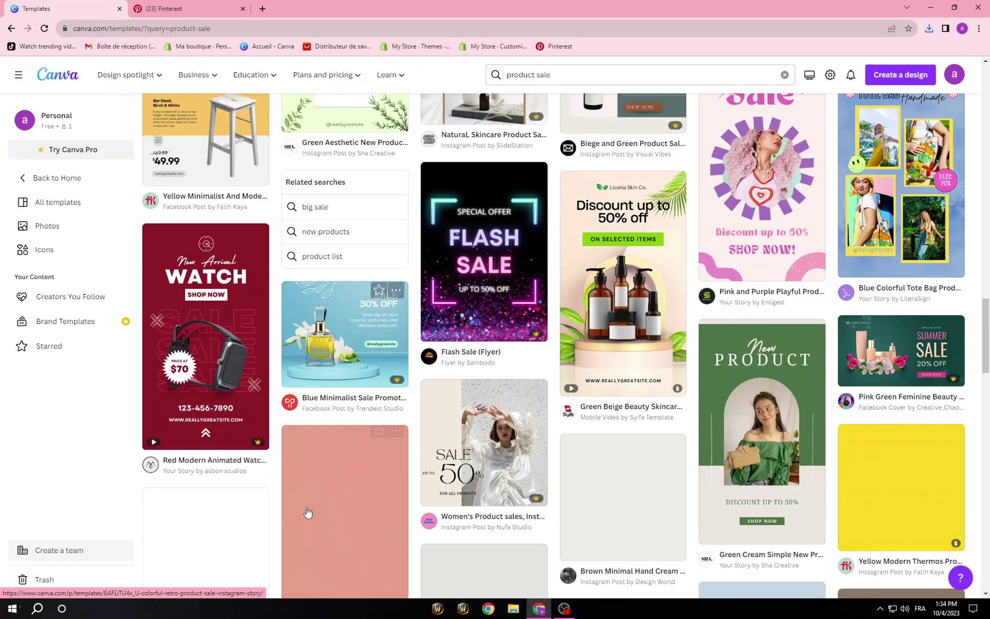
scroll(583, 435, down, 3)
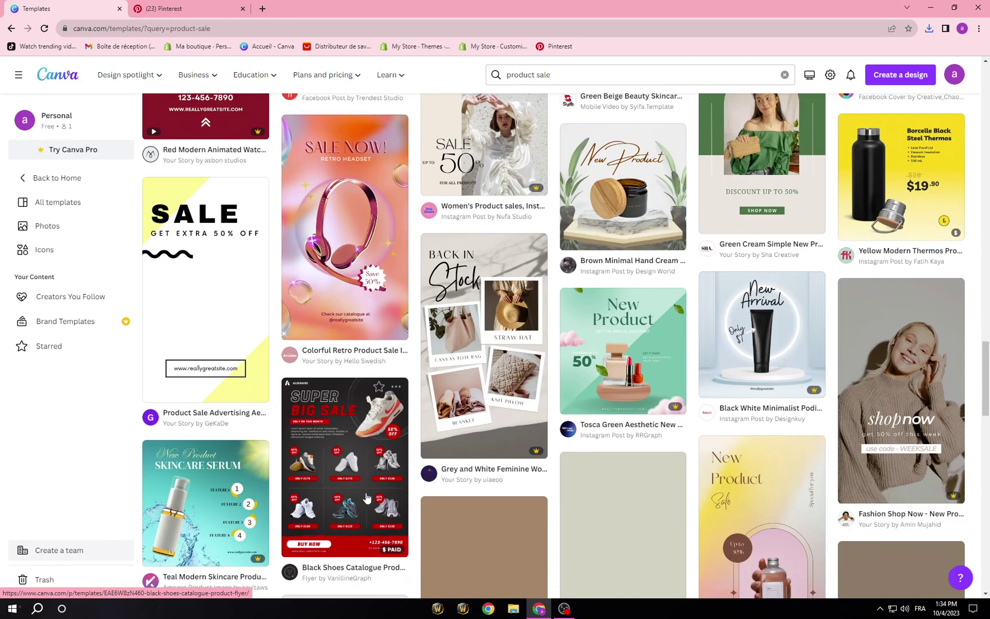
scroll(579, 345, down, 6)
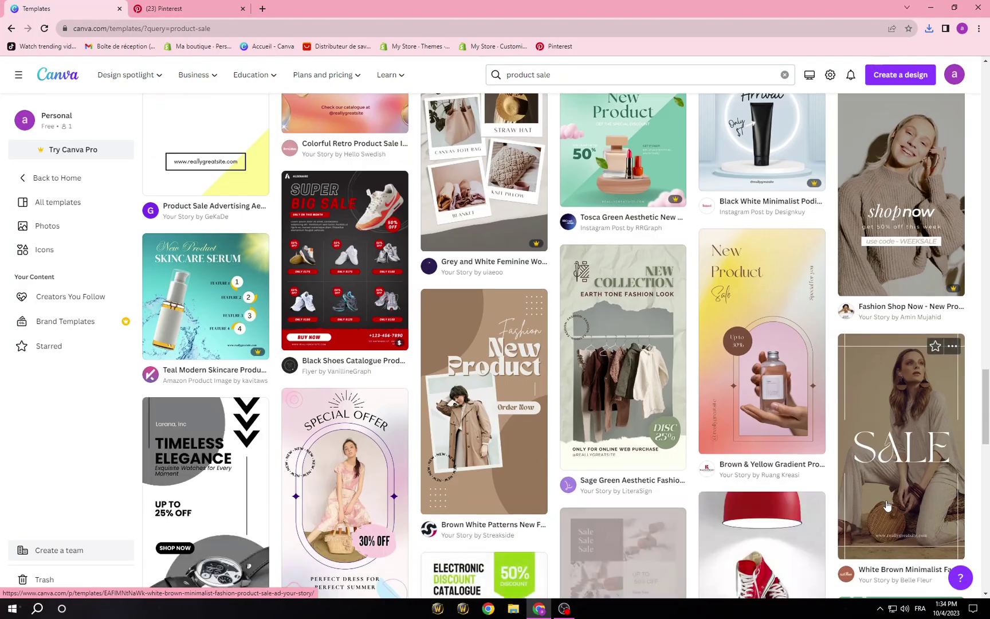
scroll(833, 484, up, 20)
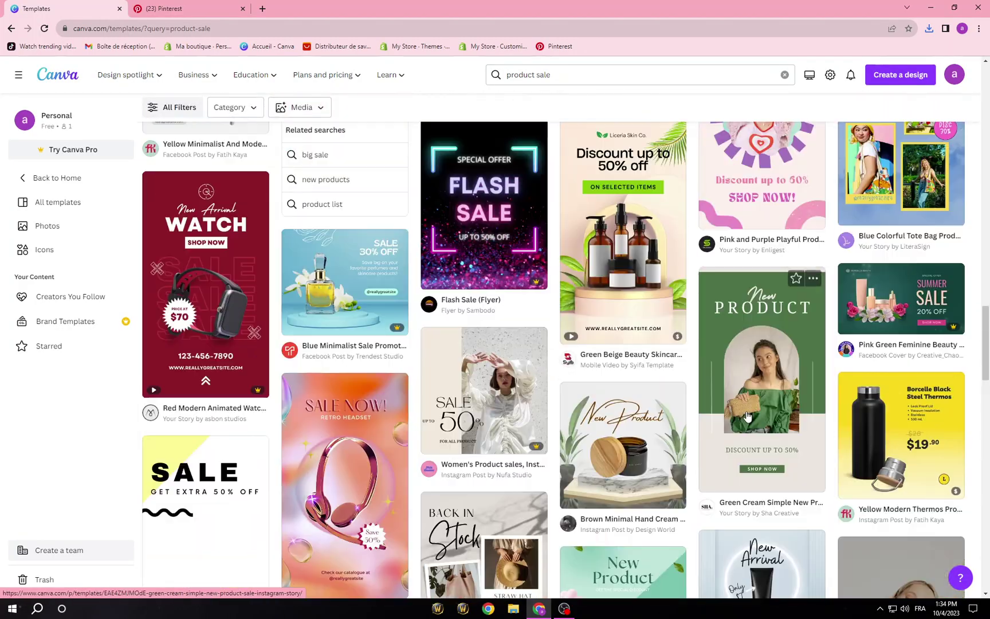
scroll(747, 416, up, 10)
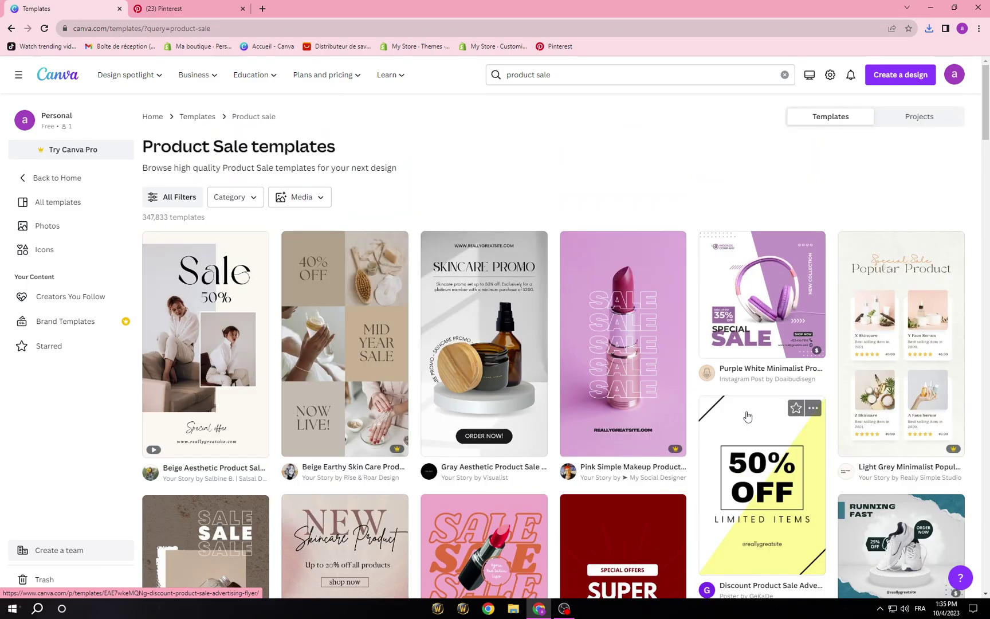
Open the "White and Brown Stylish Appliances Product Features Instagram Post" template for customizing and add a blank second page.
scroll(747, 413, down, 3)
scroll(773, 344, up, 2)
click(780, 254)
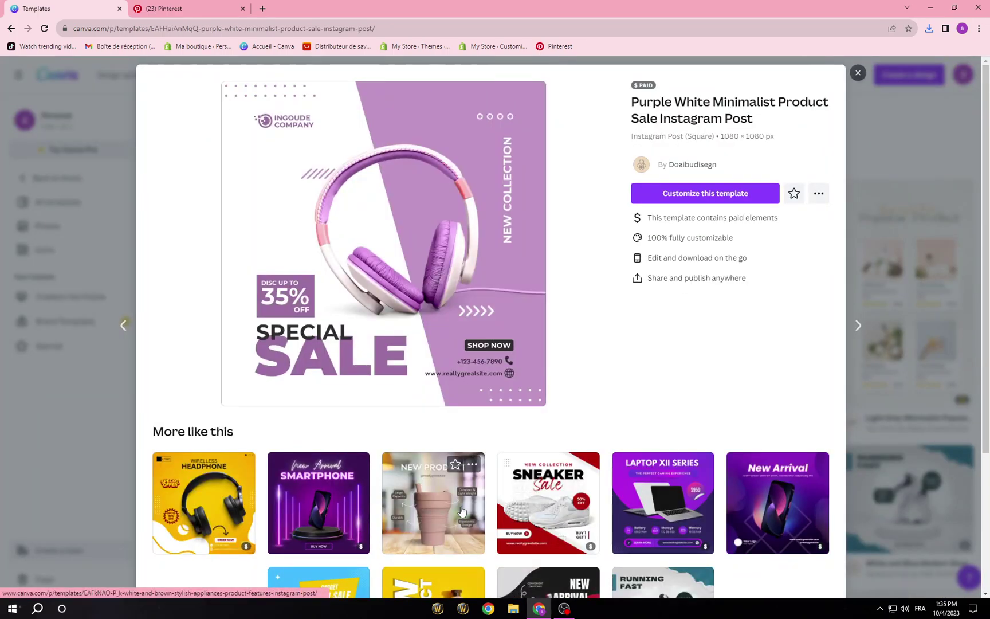
click(467, 490)
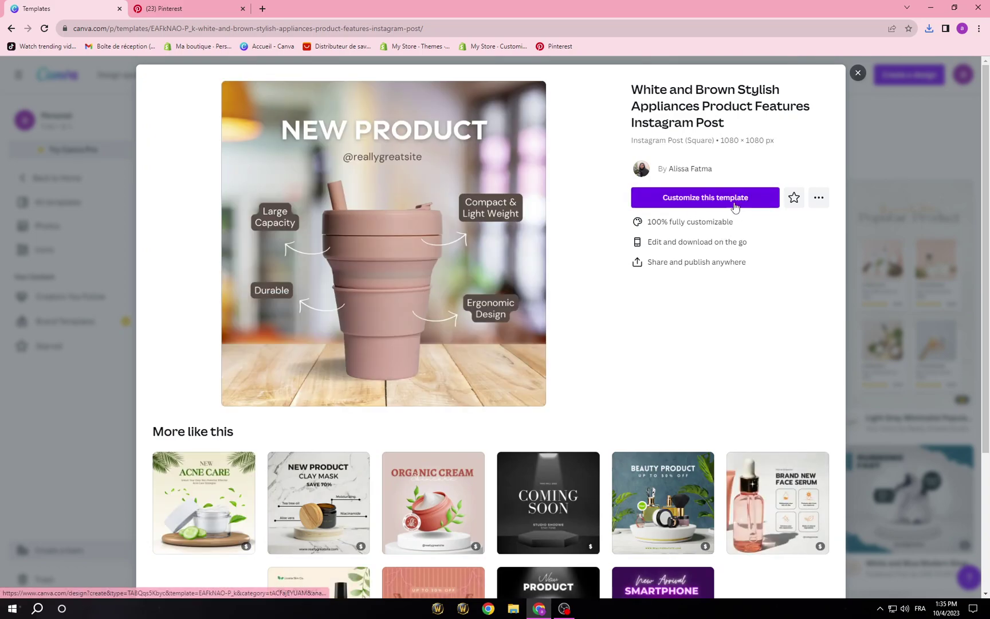
click(729, 205)
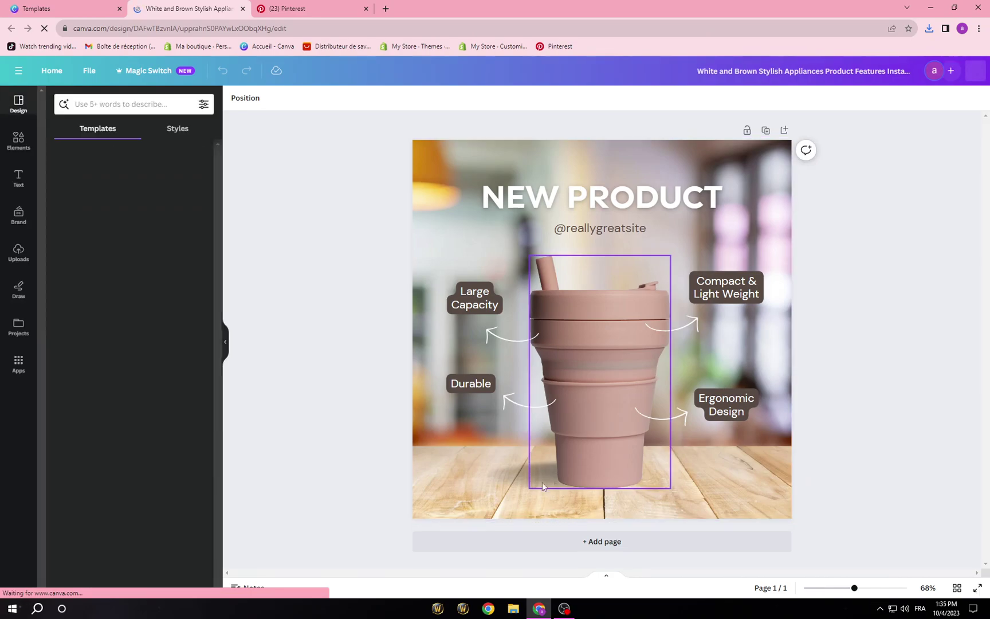
click(607, 542)
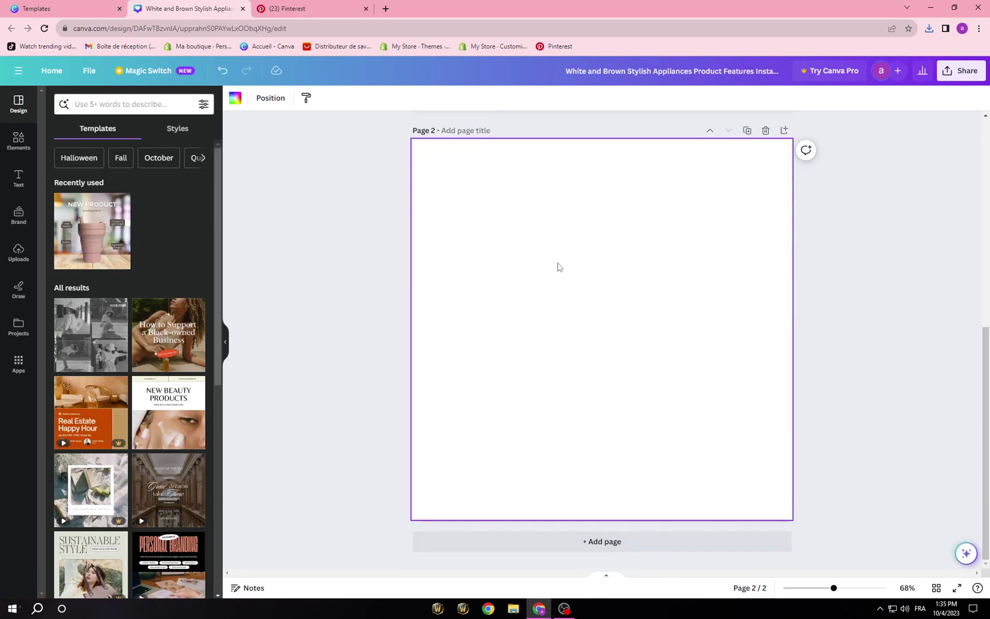
Upload "Liquidificador Portátil Sem Fio - FreshMixer™ - Branco.jpeg" from Downloads and place it on the blank page 2.
scroll(626, 473, up, 5)
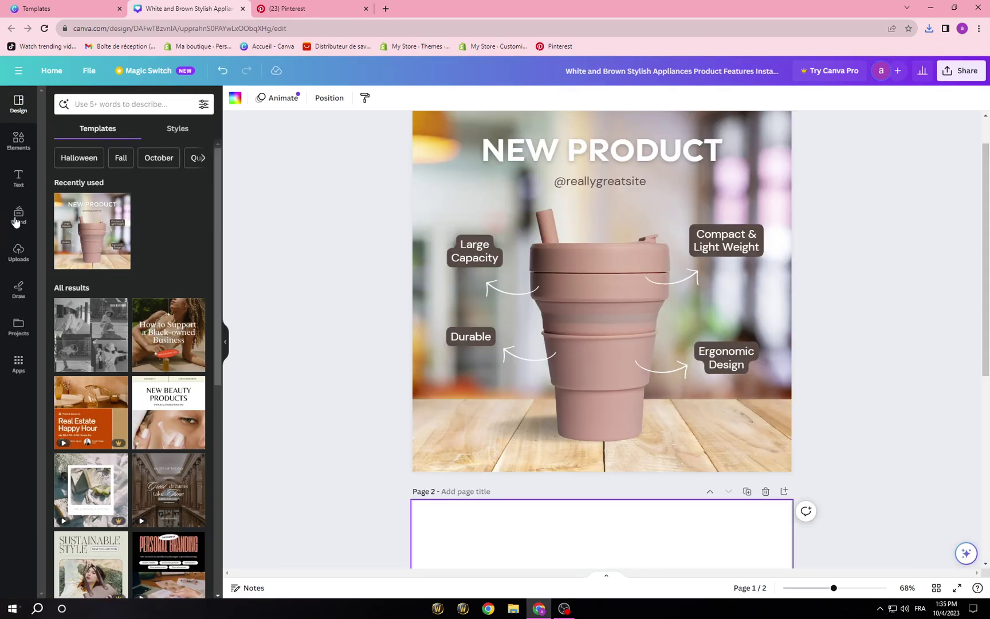
click(17, 254)
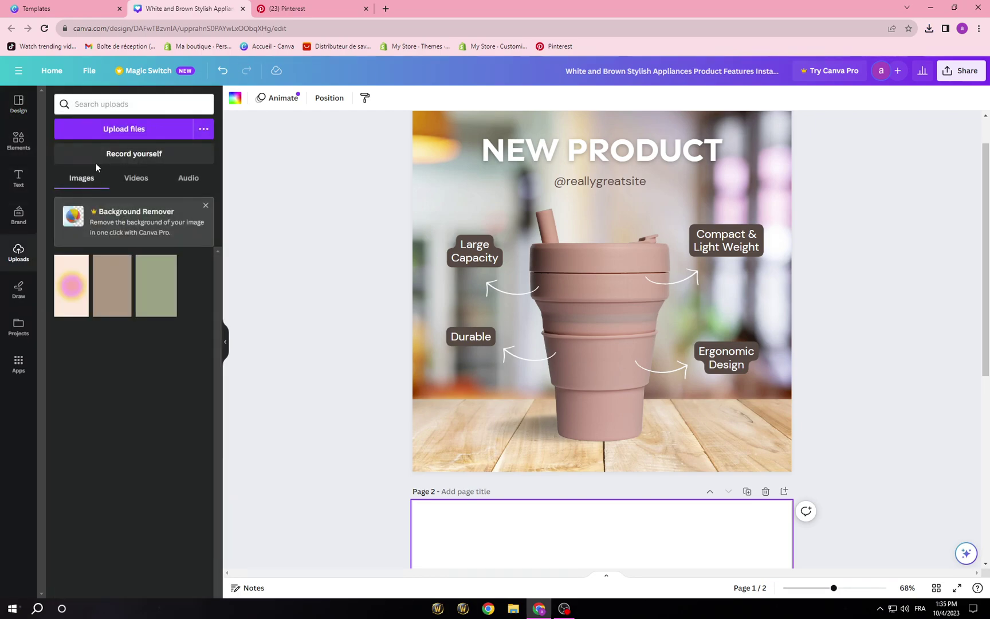
click(131, 129)
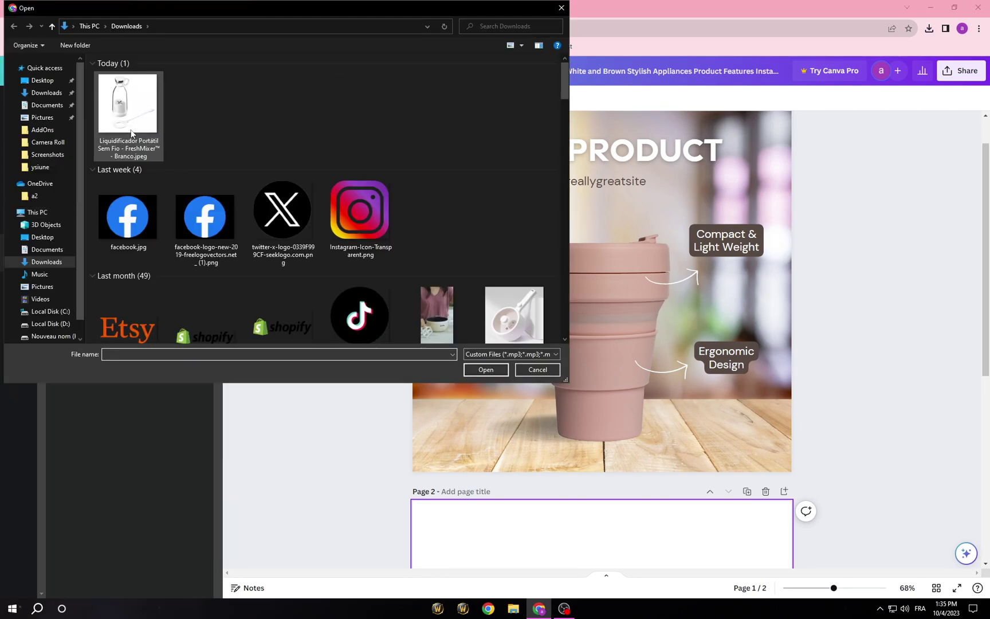
click(144, 127)
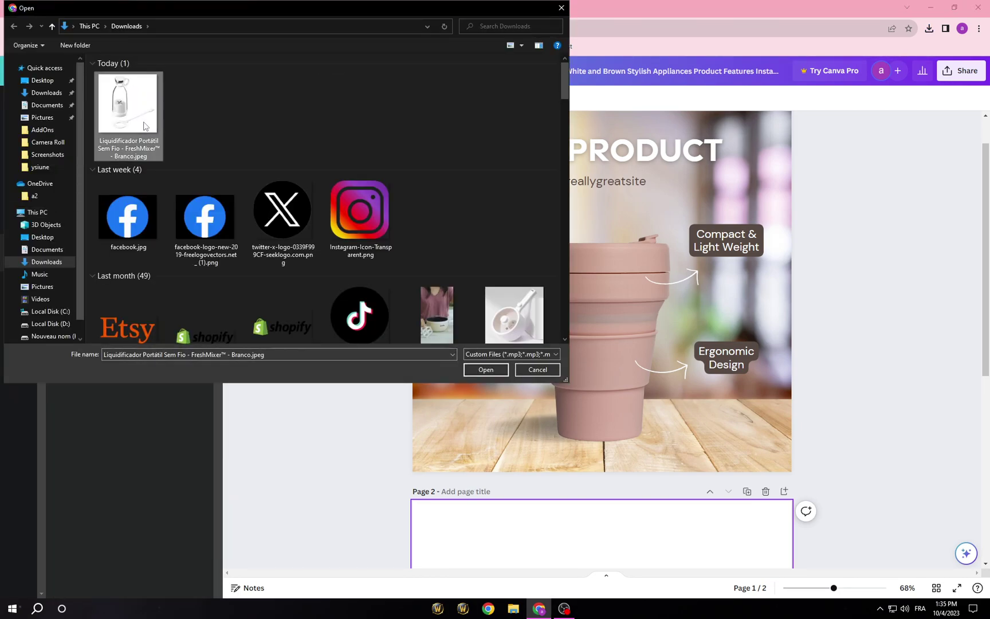
click(496, 372)
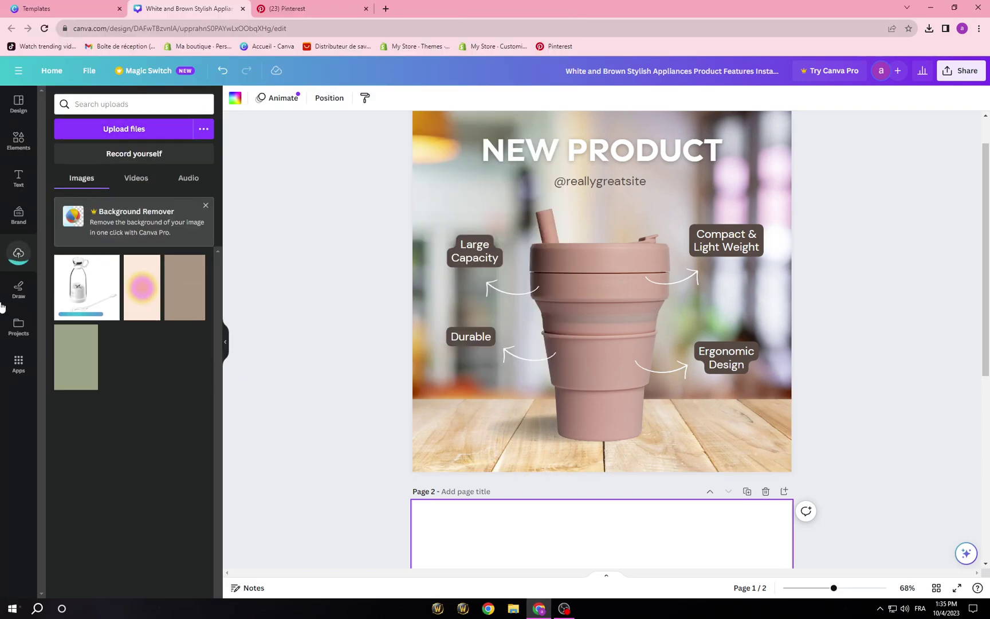
scroll(622, 460, down, 6)
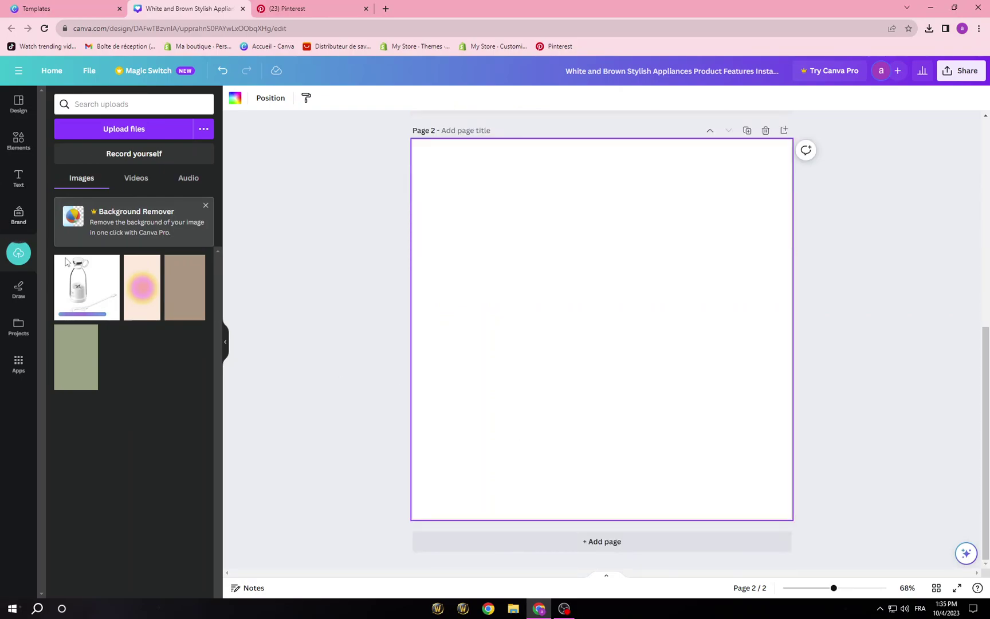
click(90, 302)
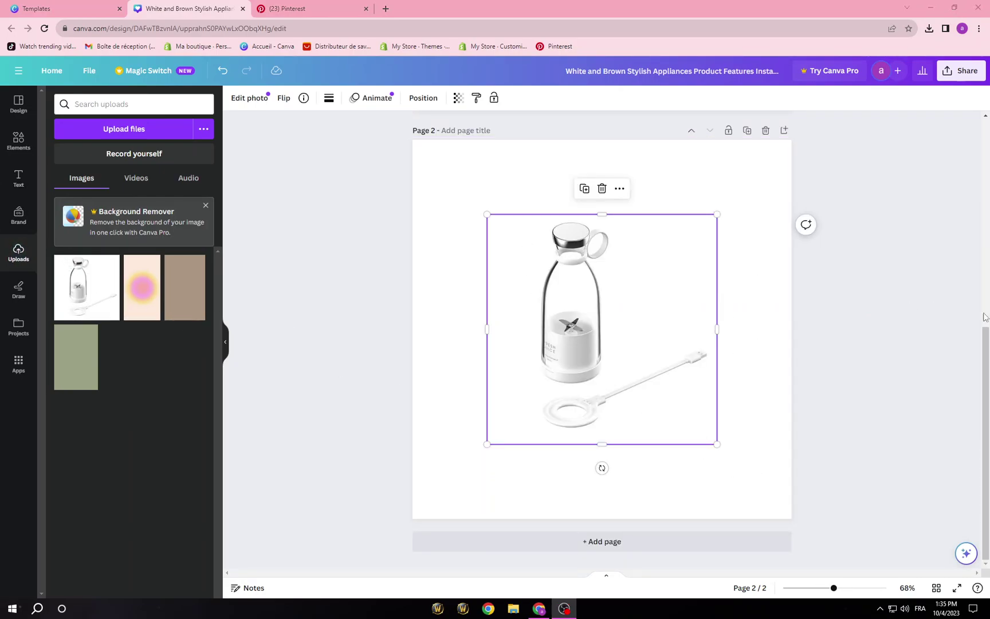
Try the dark grey photo color as page 2's background and set it back to white.
click(748, 347)
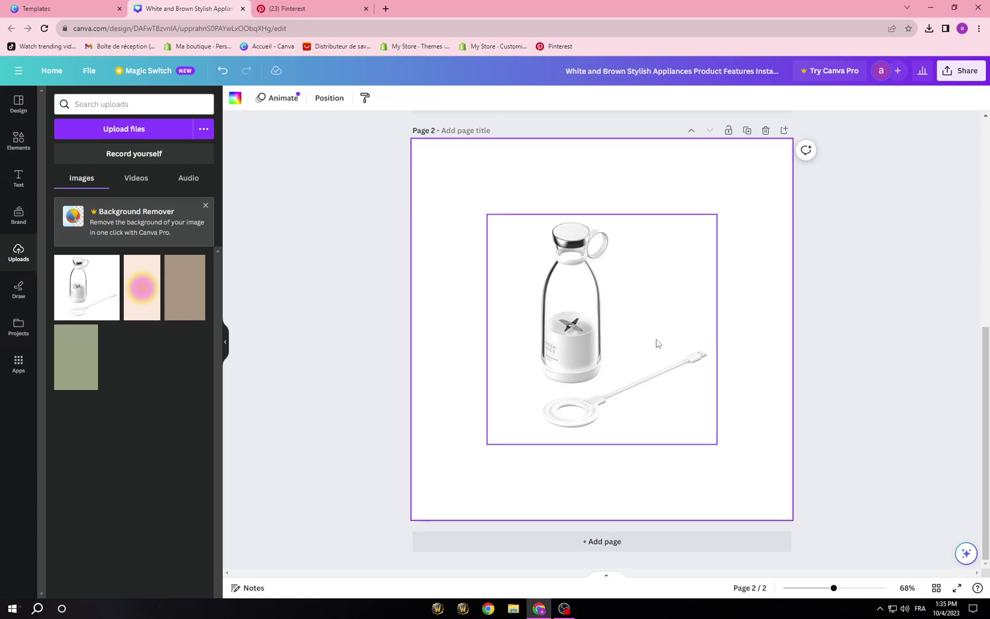
click(564, 289)
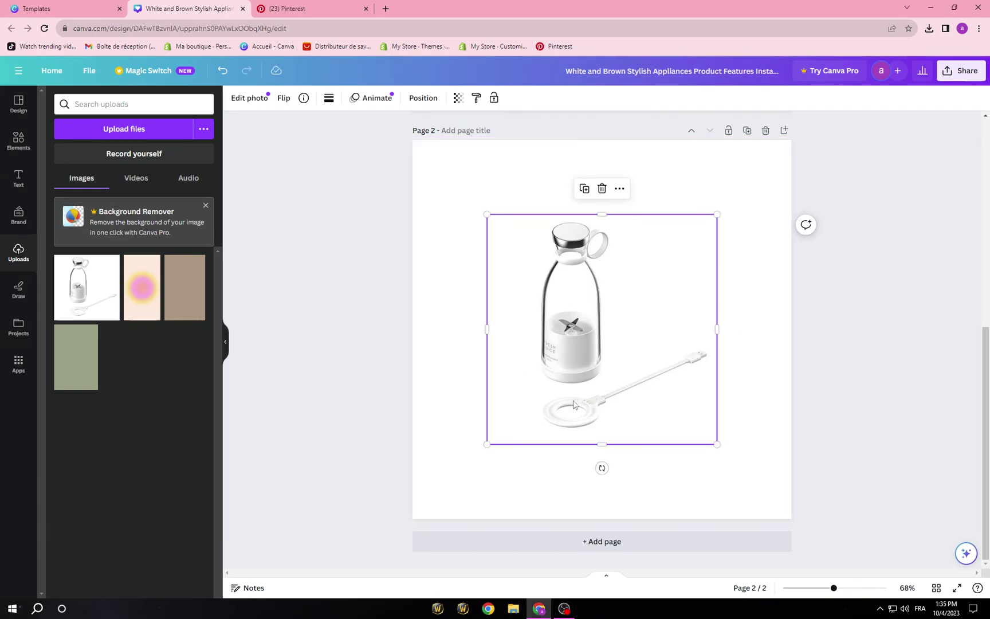
click(467, 164)
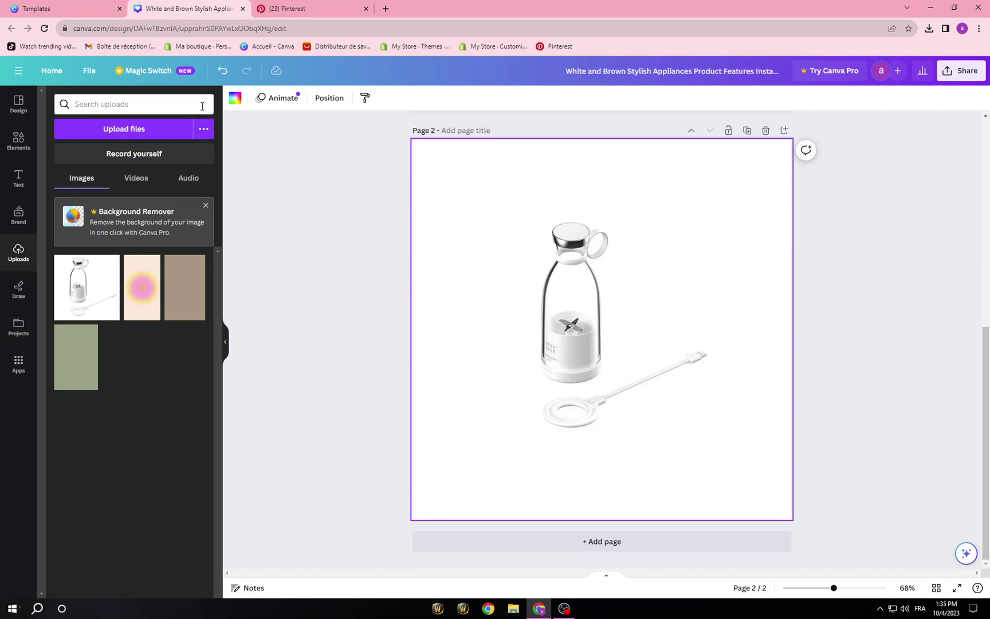
click(235, 96)
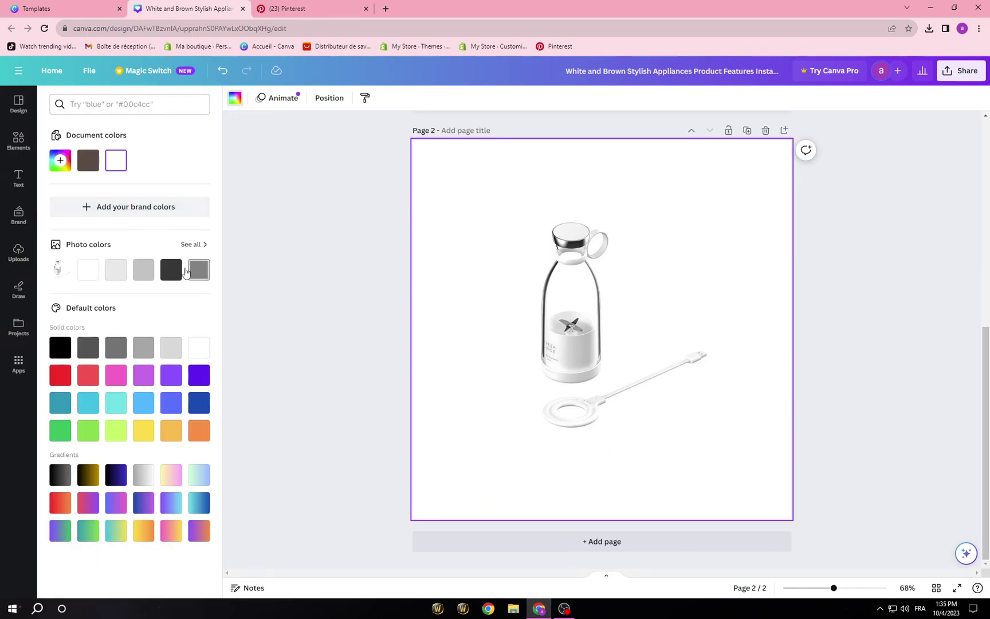
click(171, 270)
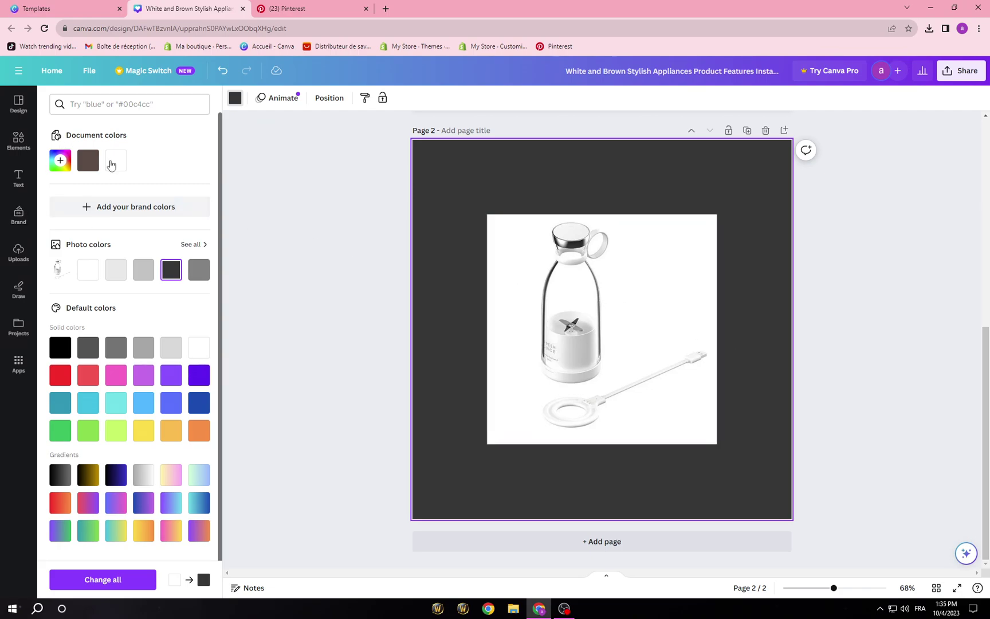
click(111, 165)
Try setting the blender photo as page 2's background image and undo it.
click(531, 323)
right_click(531, 324)
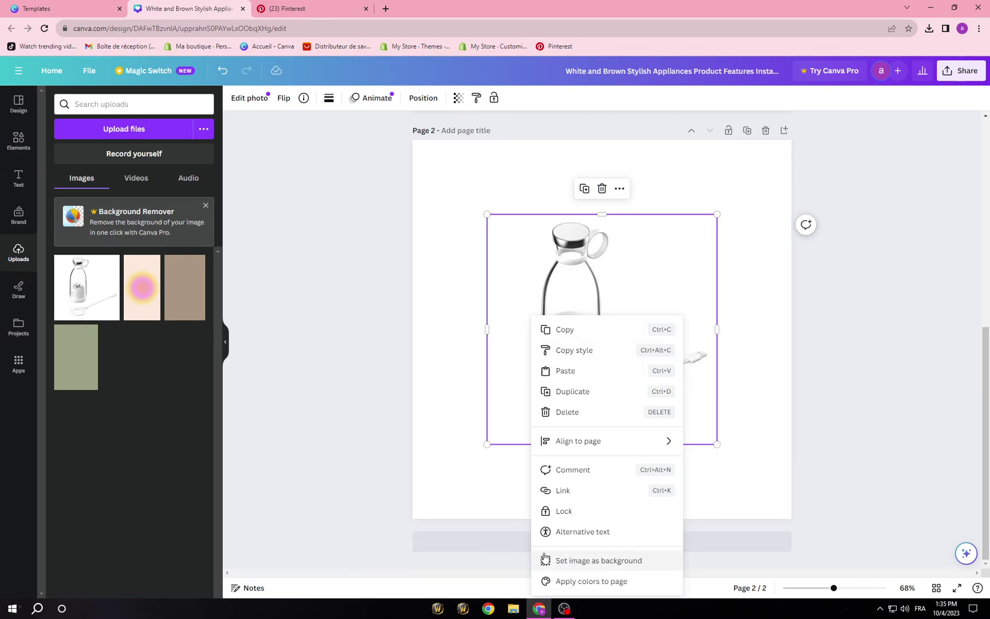
click(568, 561)
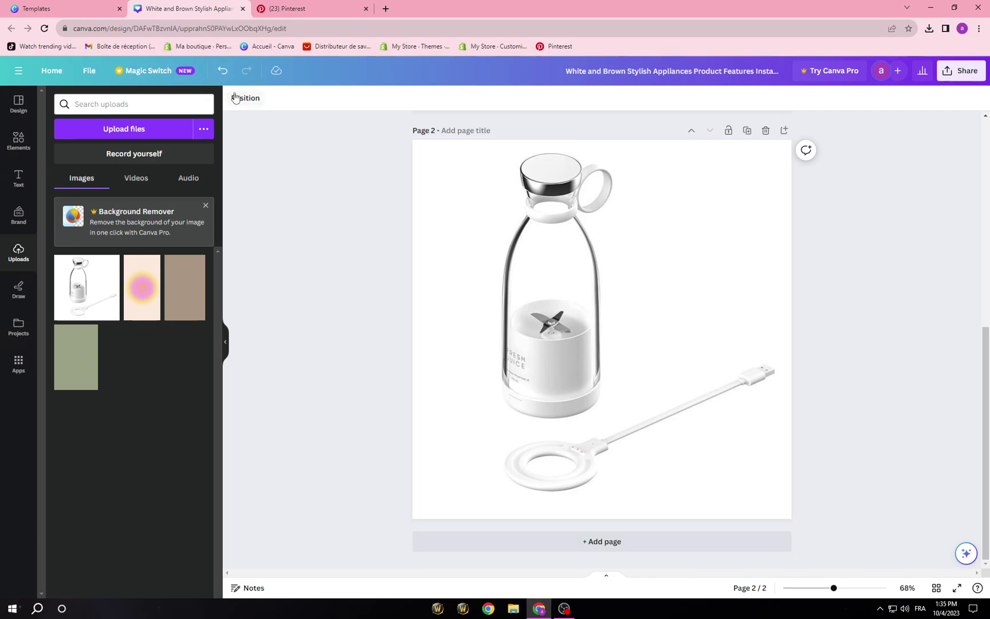
click(227, 71)
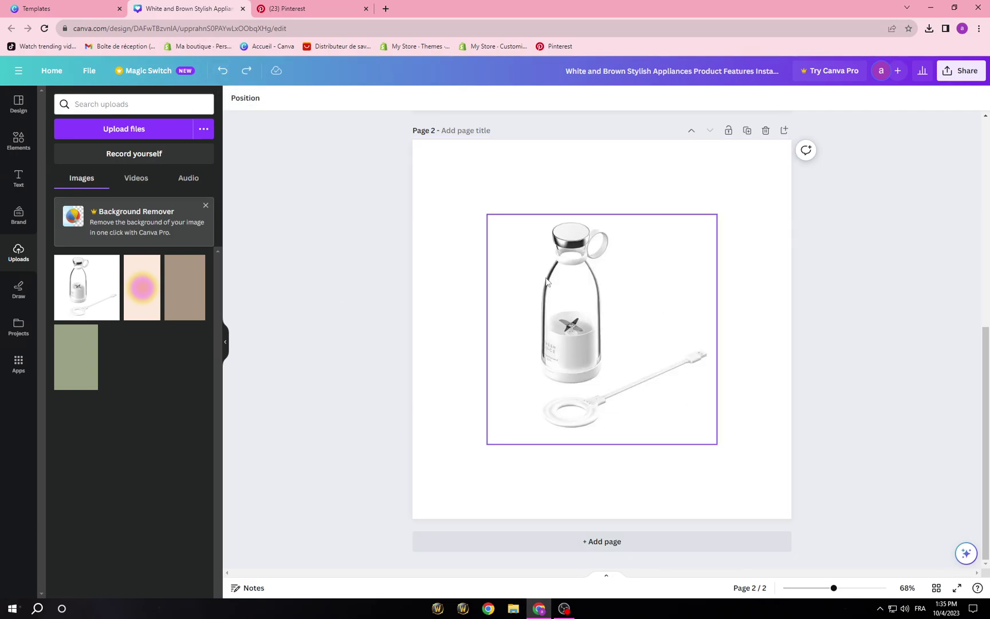
Enlarge the blender photo on page 2 to about 782 × 782 and re-center it on the page.
click(674, 396)
drag(715, 443, 762, 490)
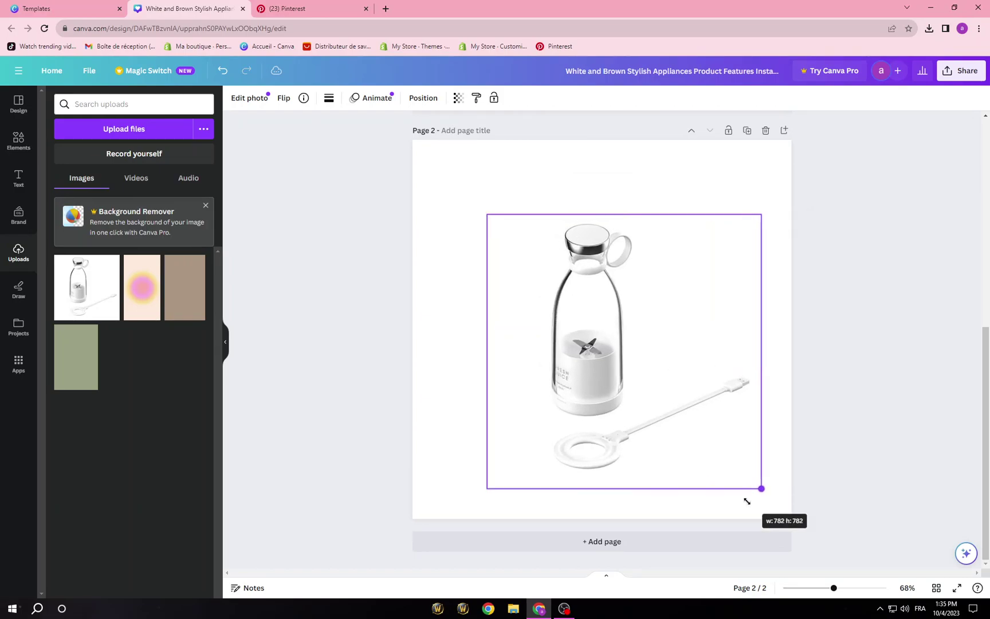
drag(599, 327, 575, 291)
Examine the template's cup photo and its four feature labels on page 1 as a reference for the layout.
scroll(609, 372, up, 7)
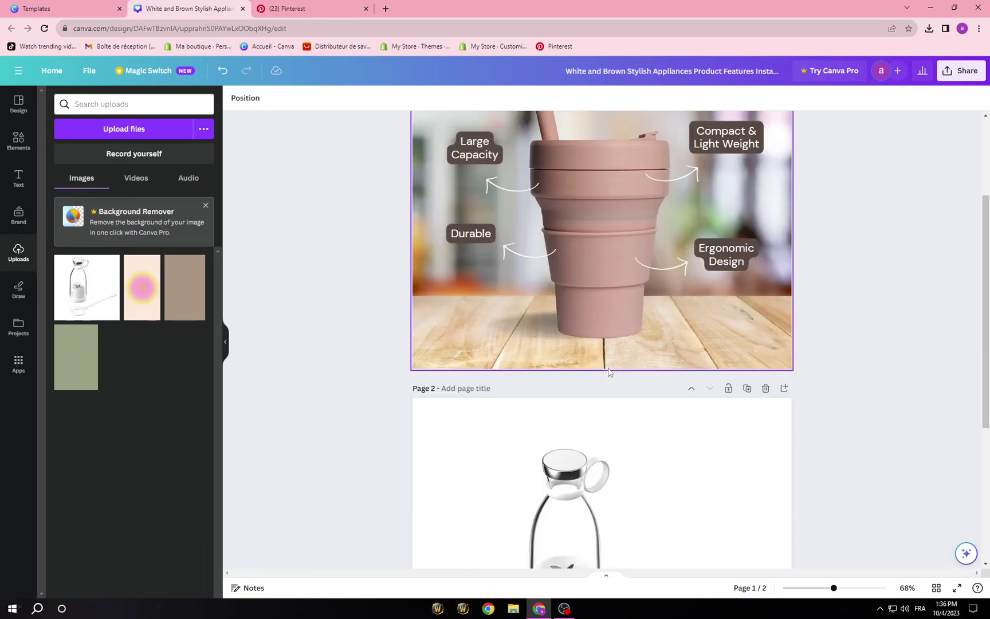
scroll(608, 367, down, 3)
scroll(608, 368, up, 2)
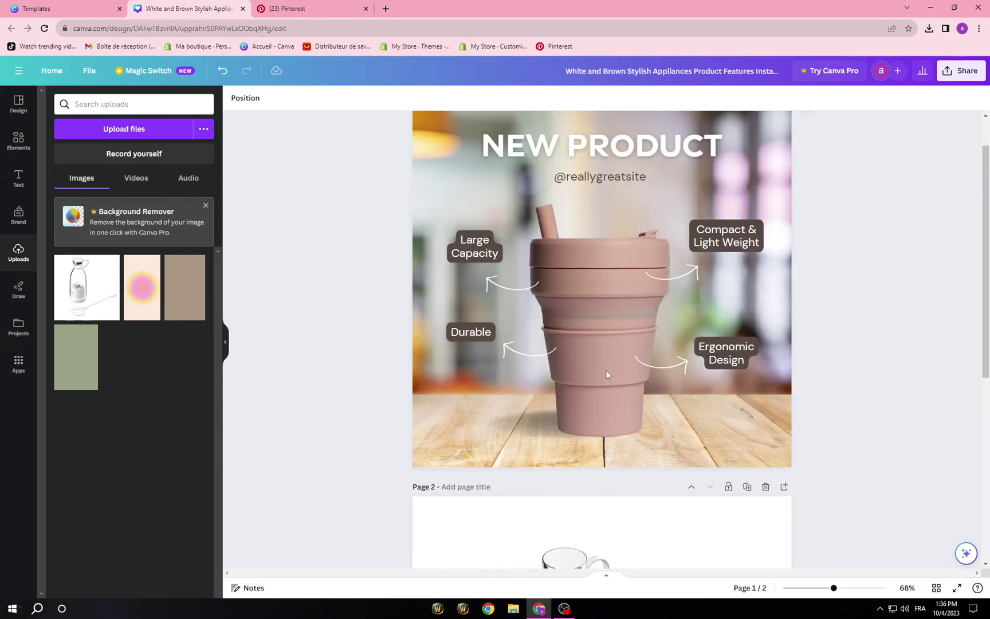
click(592, 292)
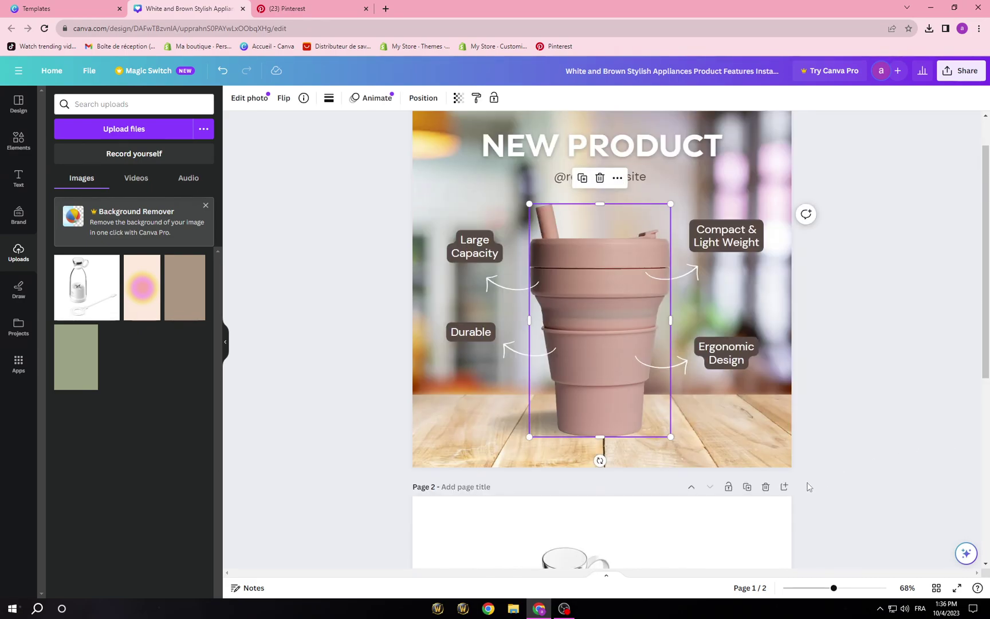
click(885, 384)
click(743, 359)
click(726, 236)
click(464, 256)
click(471, 332)
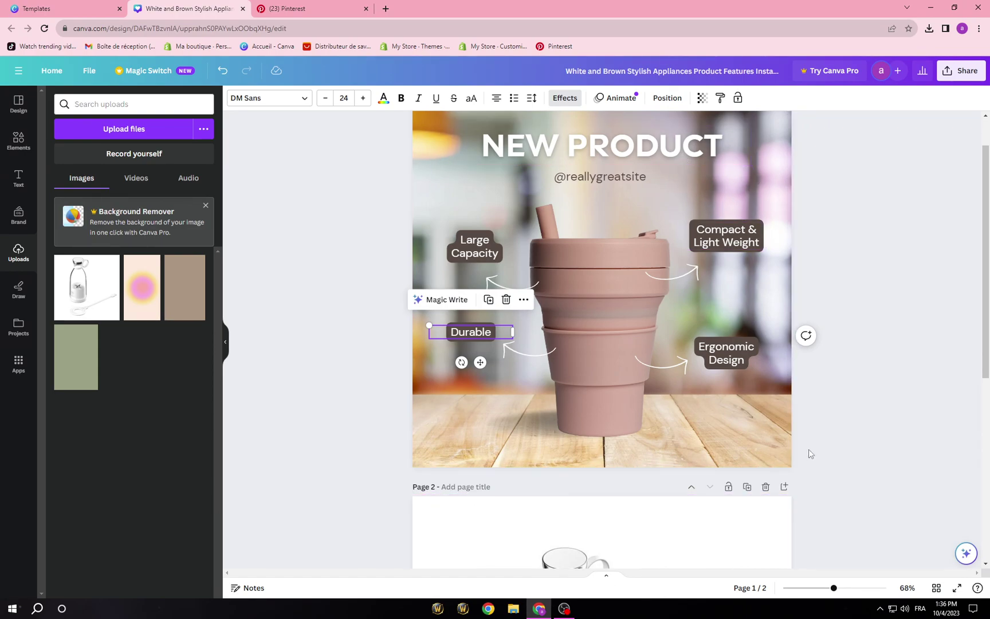
Shrink the blender photo on page 2 slightly and re-center it to leave room around it for labels.
scroll(729, 485, down, 5)
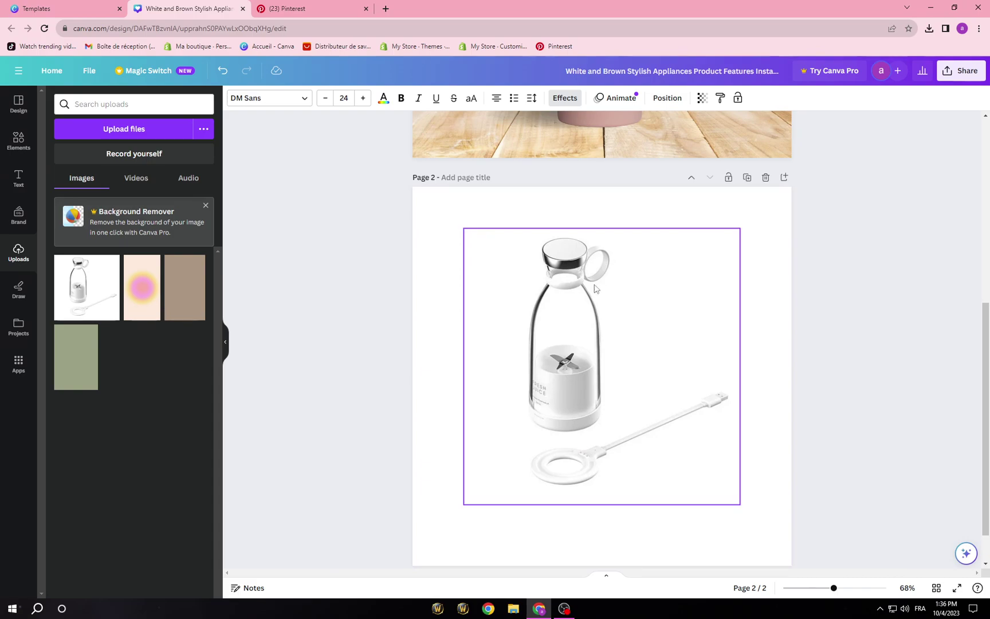
scroll(630, 401, up, 1)
scroll(603, 414, down, 1)
scroll(603, 414, down, 1)
drag(651, 350, 651, 359)
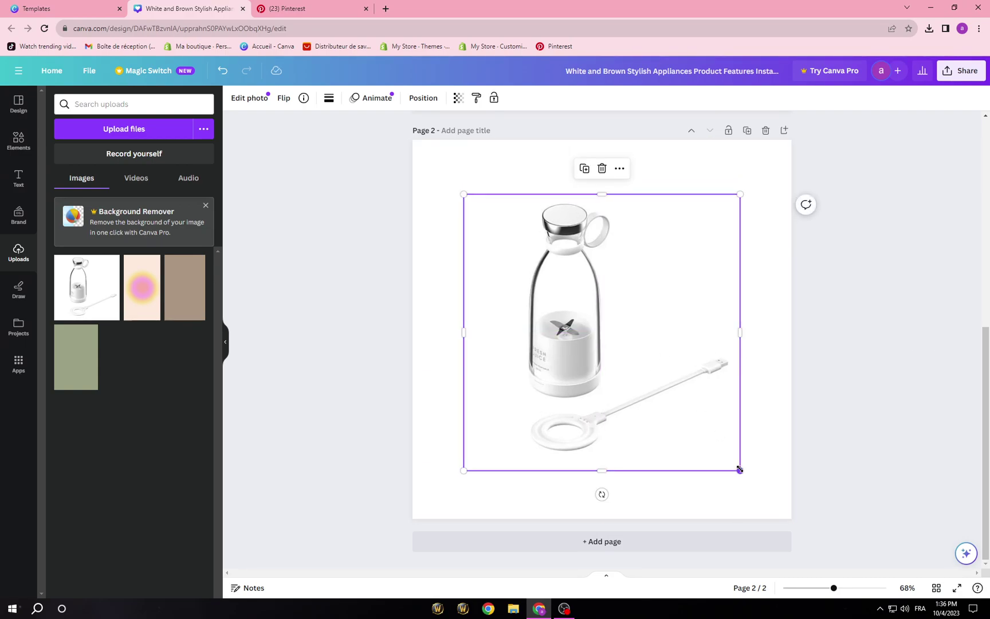
drag(739, 470, 709, 440)
drag(628, 389, 640, 393)
Open the full set of Magic recommendations graphics to find arrows like those in the template.
click(909, 380)
click(25, 136)
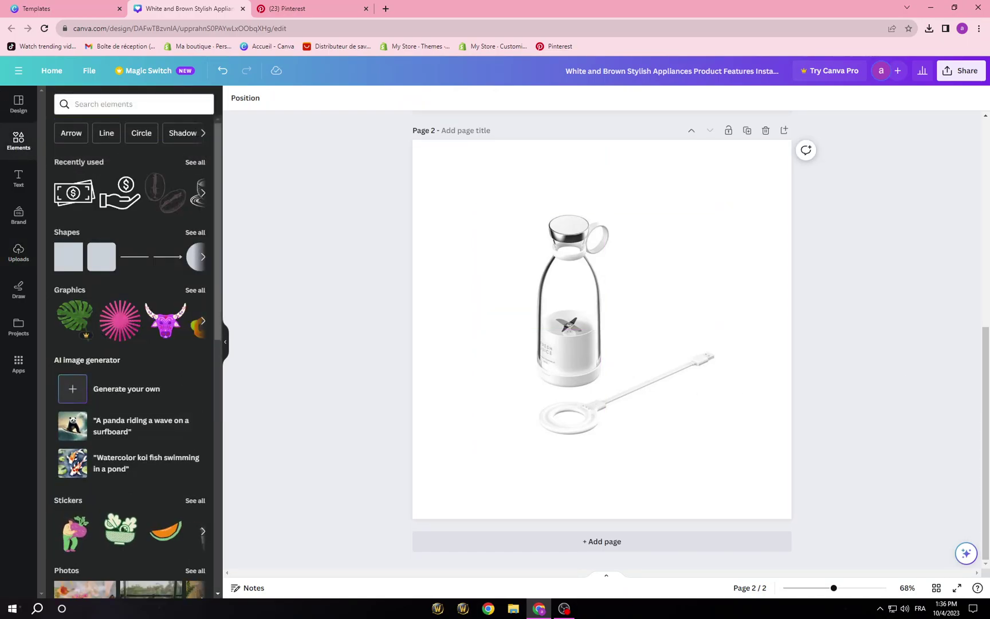
scroll(144, 401, down, 6)
scroll(152, 505, up, 6)
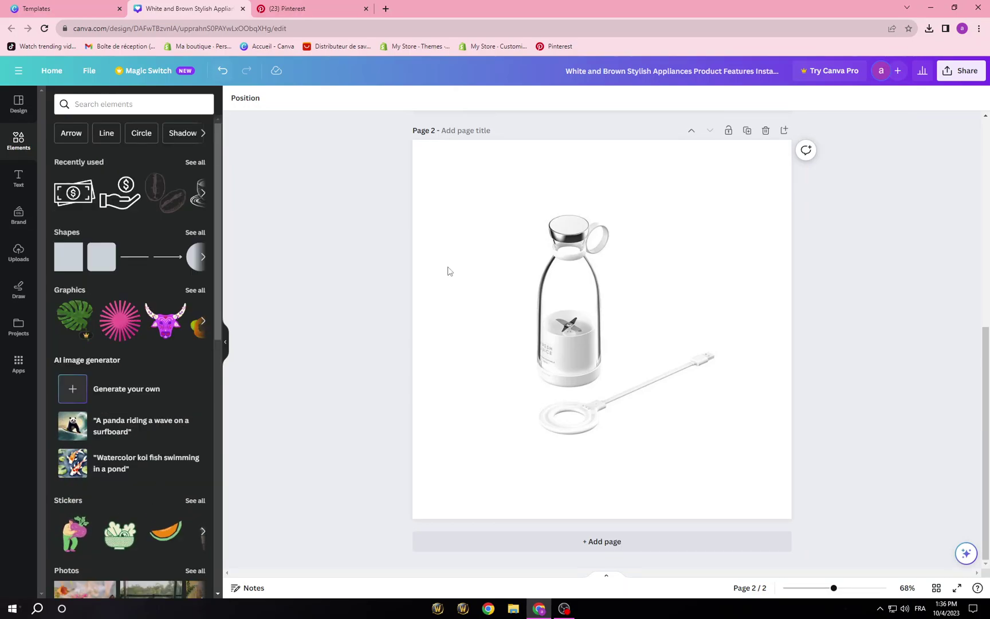
scroll(459, 316, up, 5)
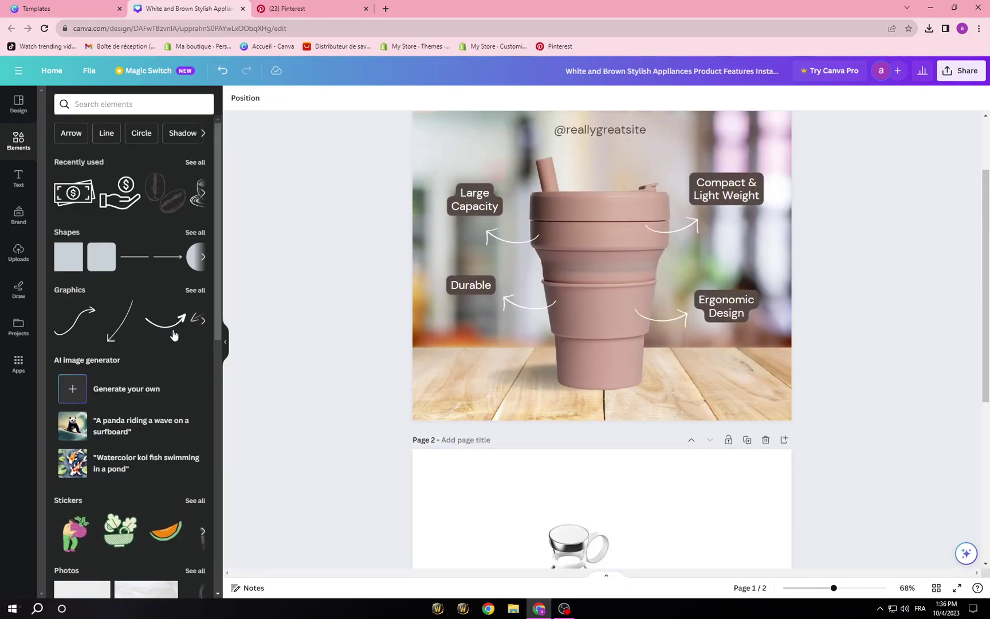
click(190, 291)
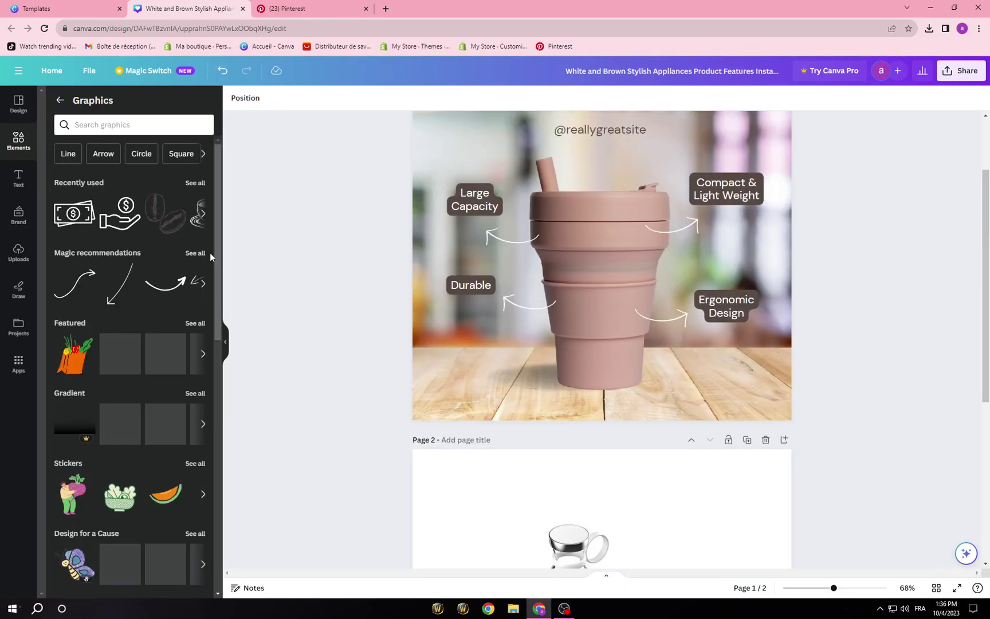
click(195, 254)
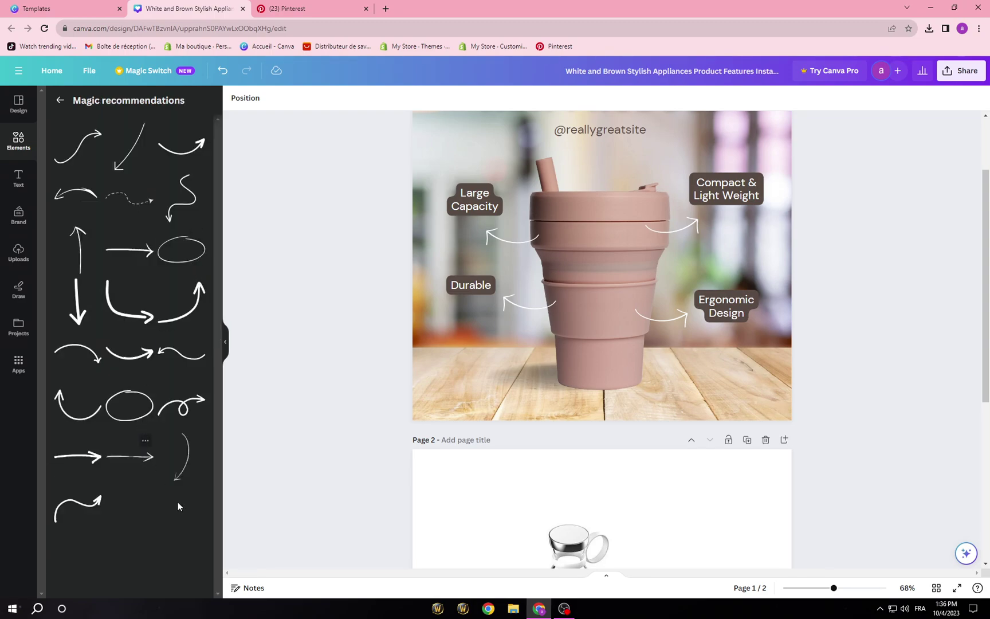
Compare the callout arrows on page 1 with the blender layout on page 2 and the recommended arrow graphics.
scroll(361, 353, down, 5)
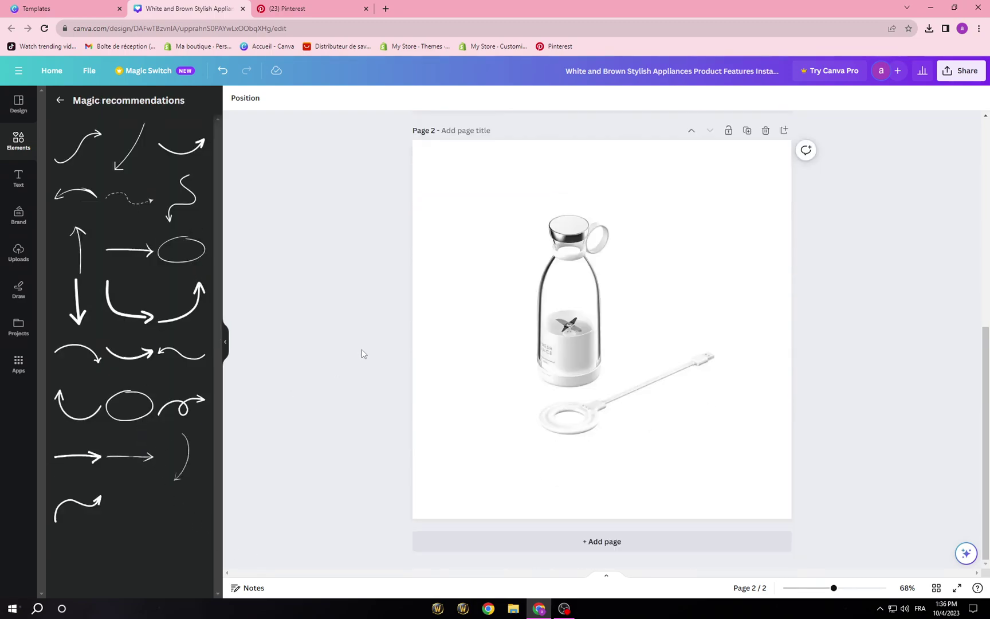
scroll(361, 354, up, 6)
scroll(361, 354, up, 1)
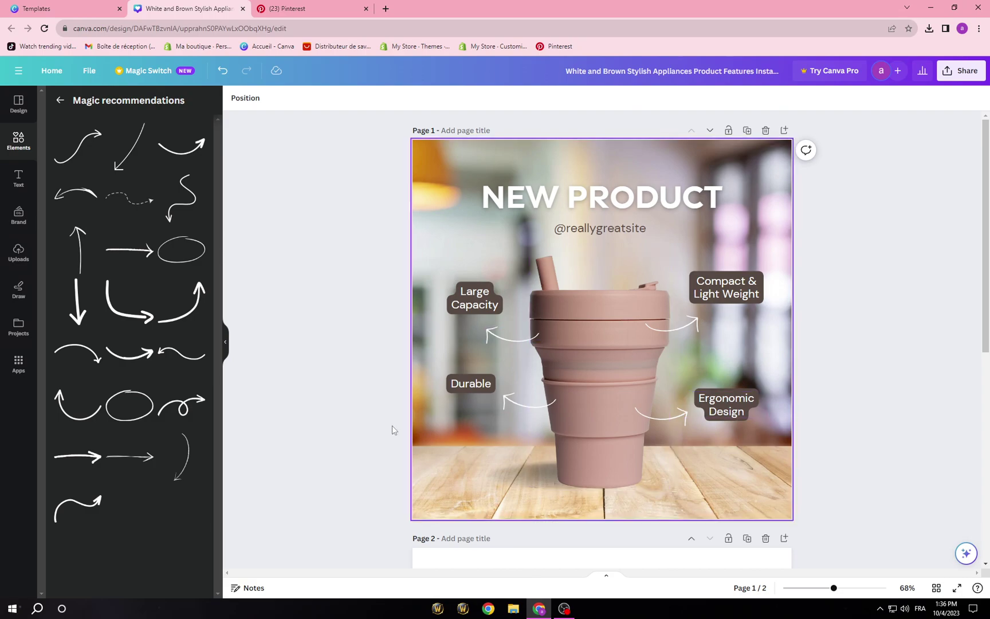
scroll(376, 432, down, 4)
scroll(377, 431, down, 1)
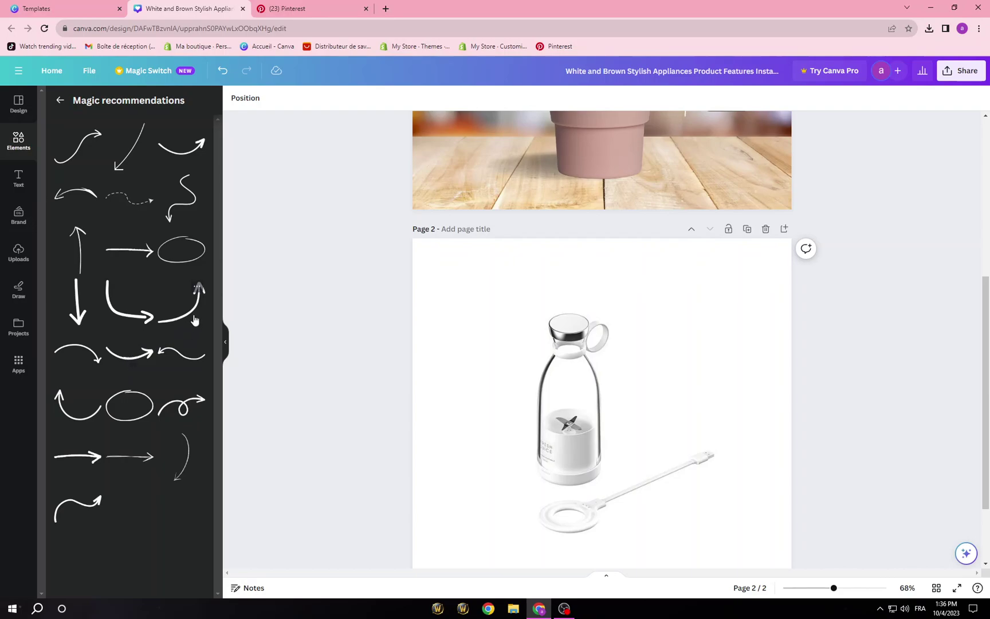
scroll(399, 339, up, 5)
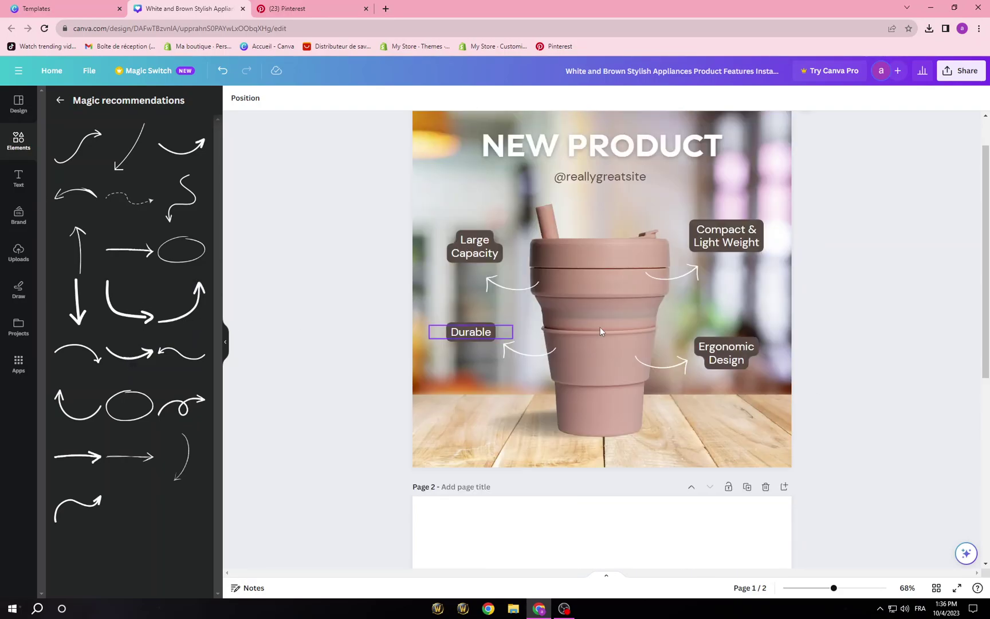
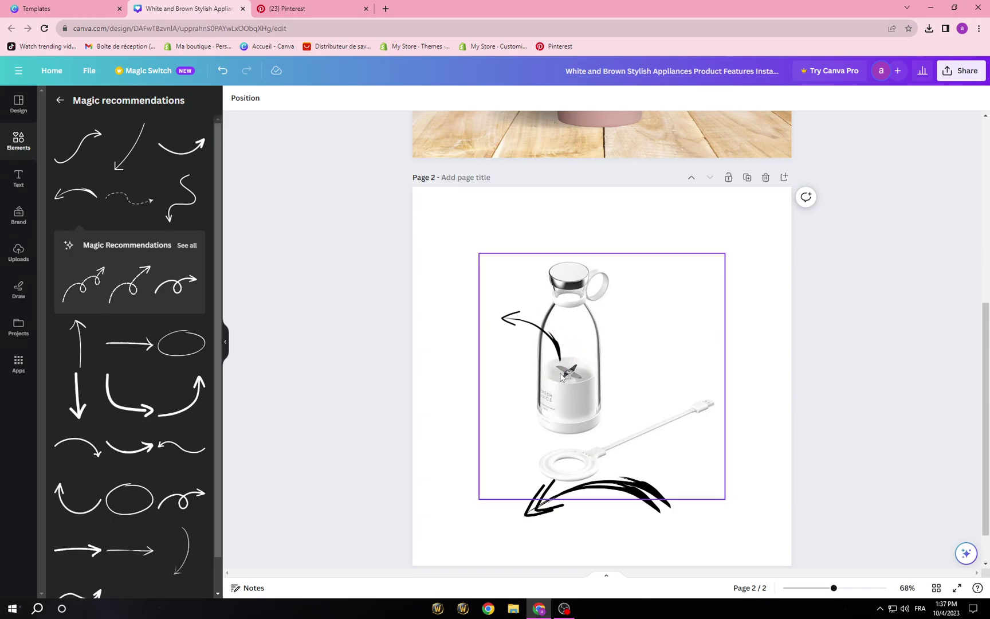
Place a smaller duplicate of the large curved arrow pointing left from the charging ring, and delete the leftover large arrow.
click(618, 498)
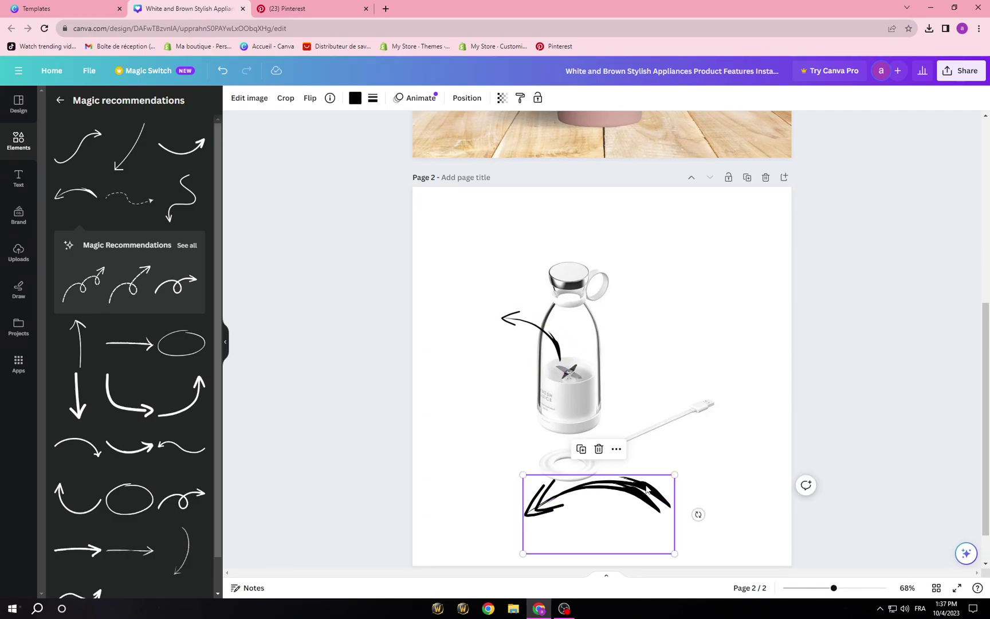
key(ctrl+d)
click(672, 499)
drag(673, 499, 551, 470)
drag(563, 517, 522, 448)
drag(593, 547, 658, 397)
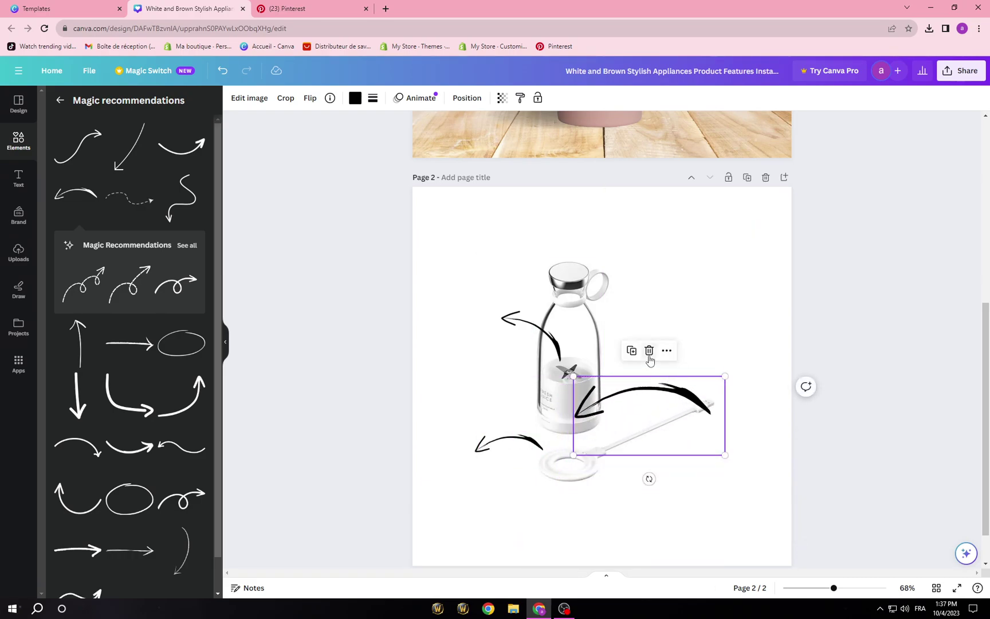
click(650, 352)
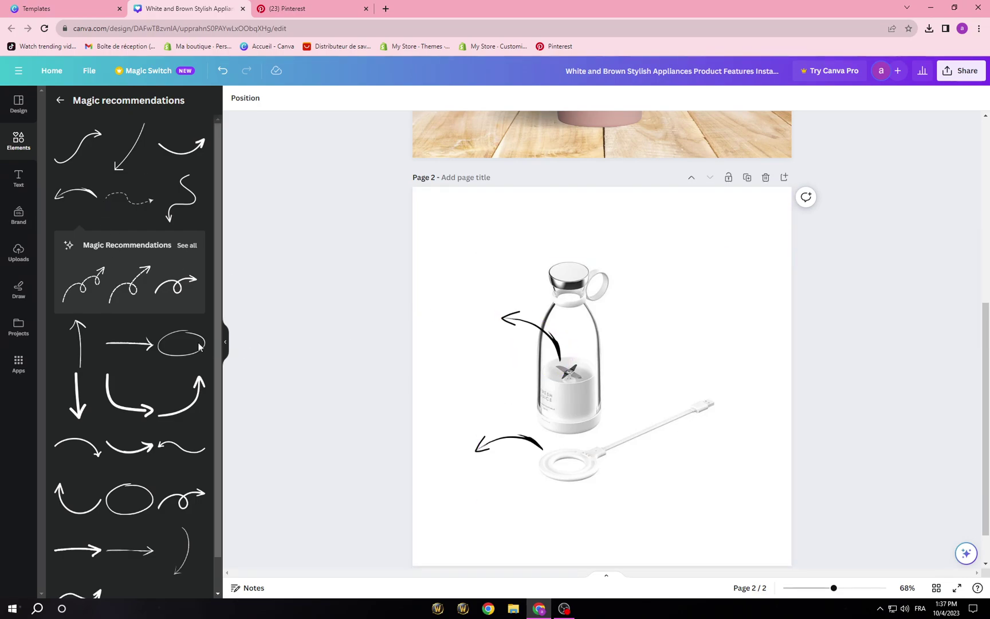
Add a text box to page 2 and copy the "Large Capacity" label text from page 1.
click(18, 179)
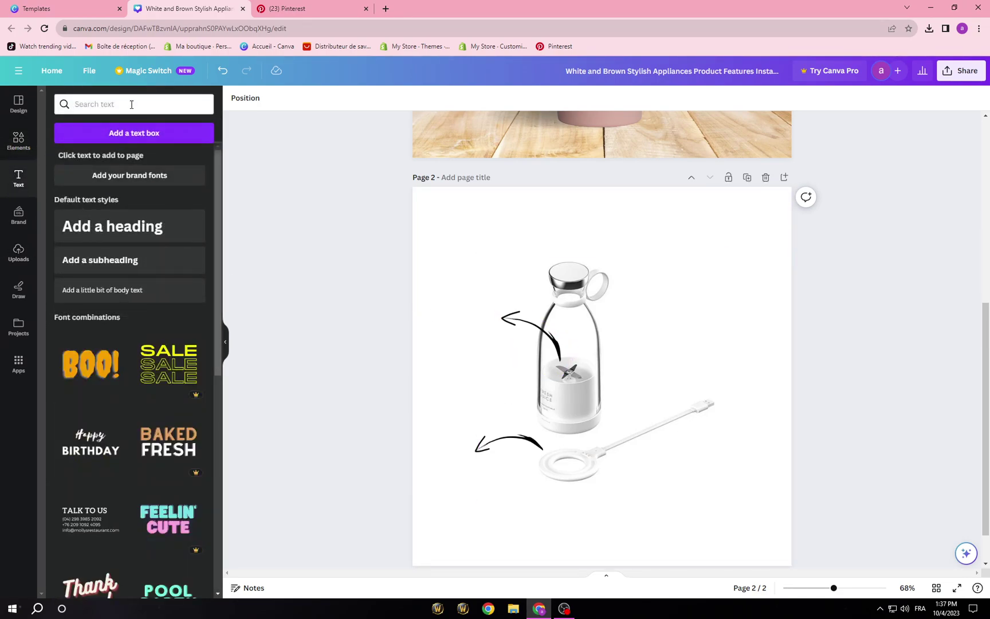
click(124, 133)
scroll(749, 473, up, 8)
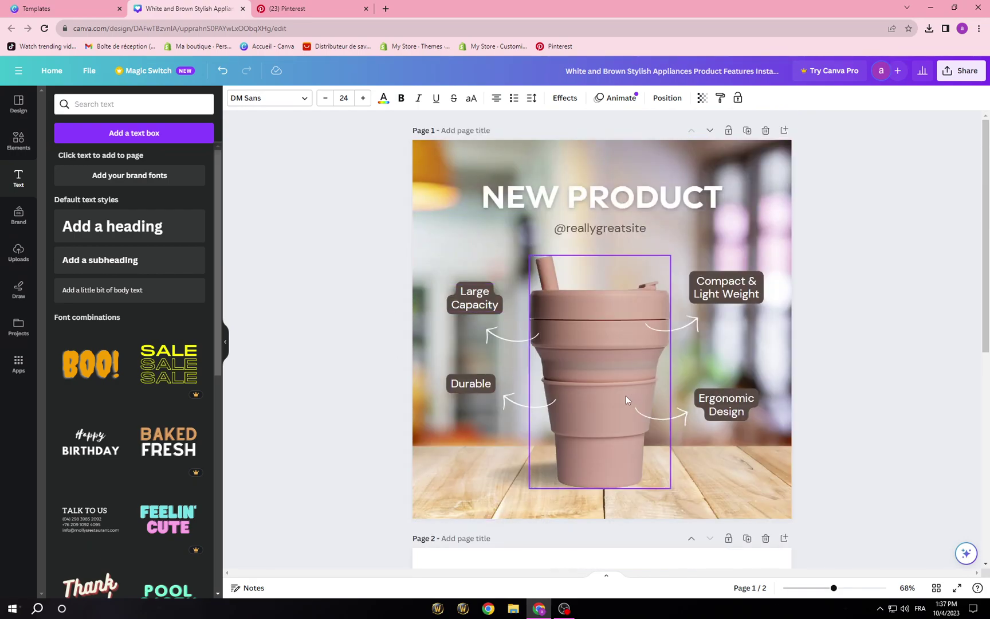
click(470, 304)
click(470, 303)
right_click(470, 296)
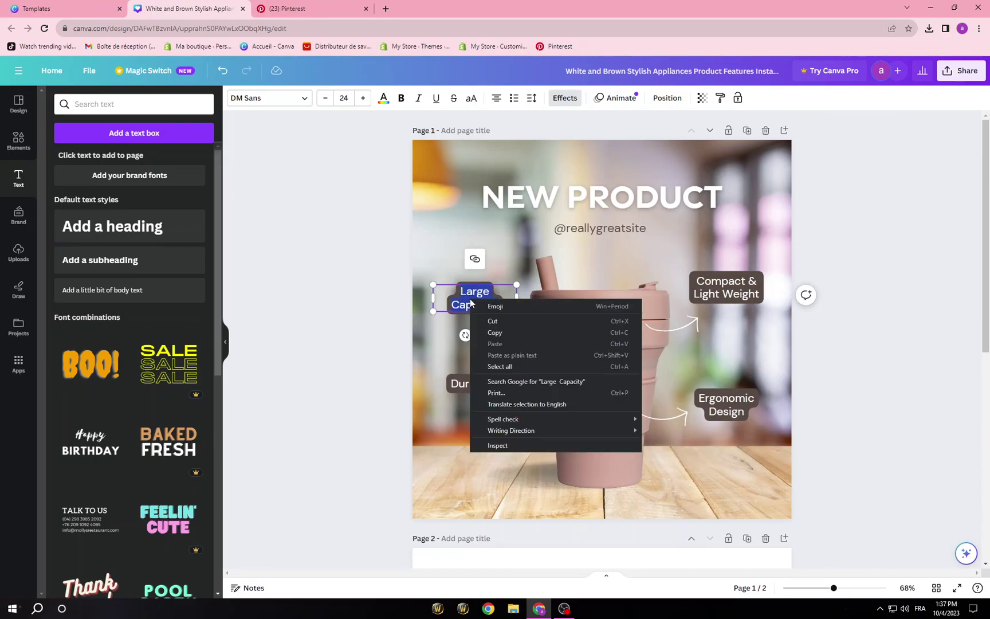
click(523, 330)
Replace the placeholder paragraph text on page 2 with the copied "Large Capacity" text.
scroll(268, 516, down, 5)
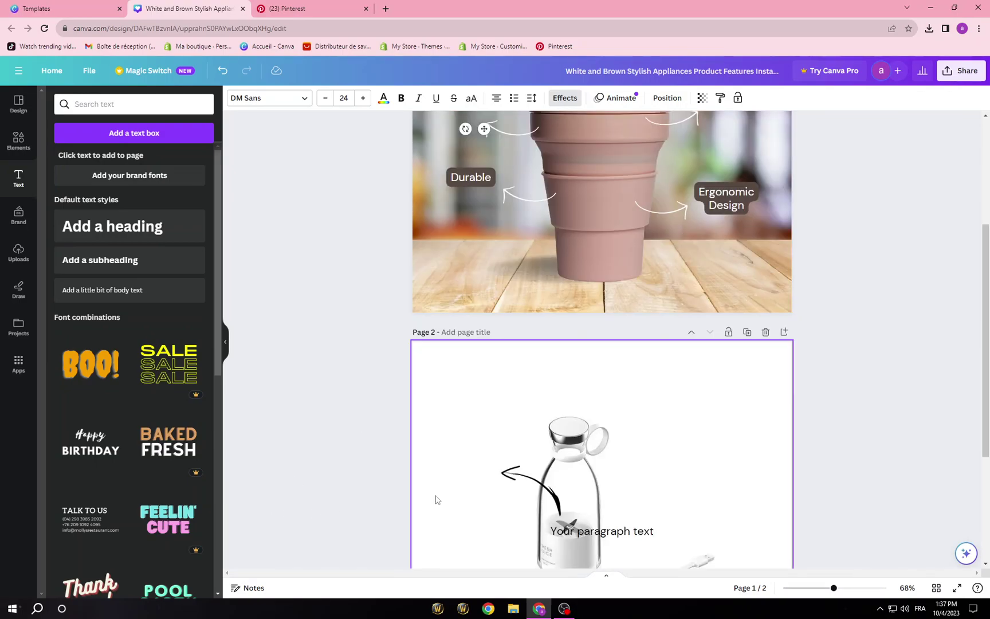
click(634, 428)
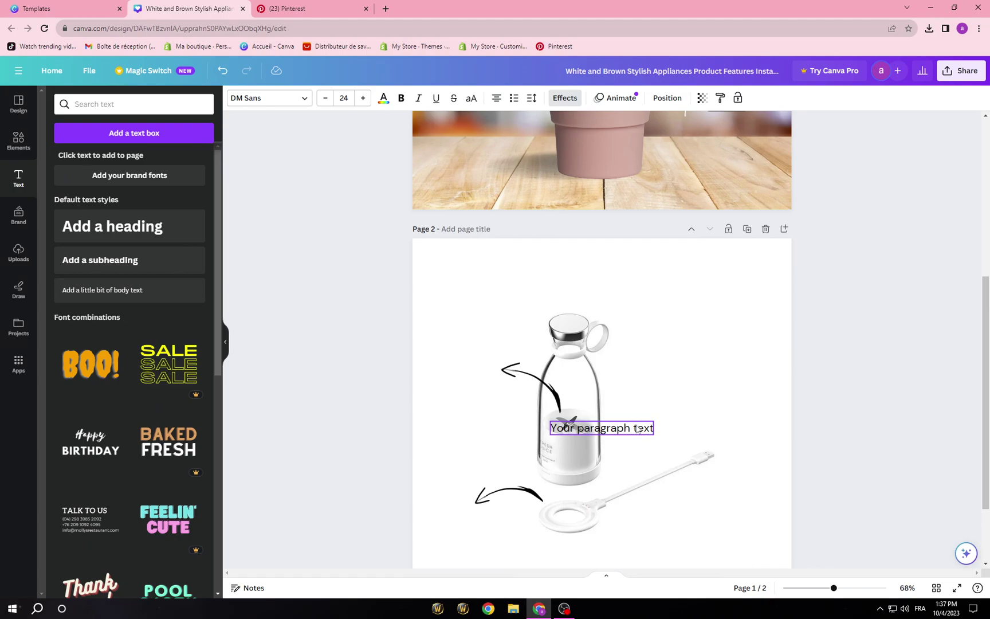
click(632, 430)
click(632, 430)
triple_click(632, 430)
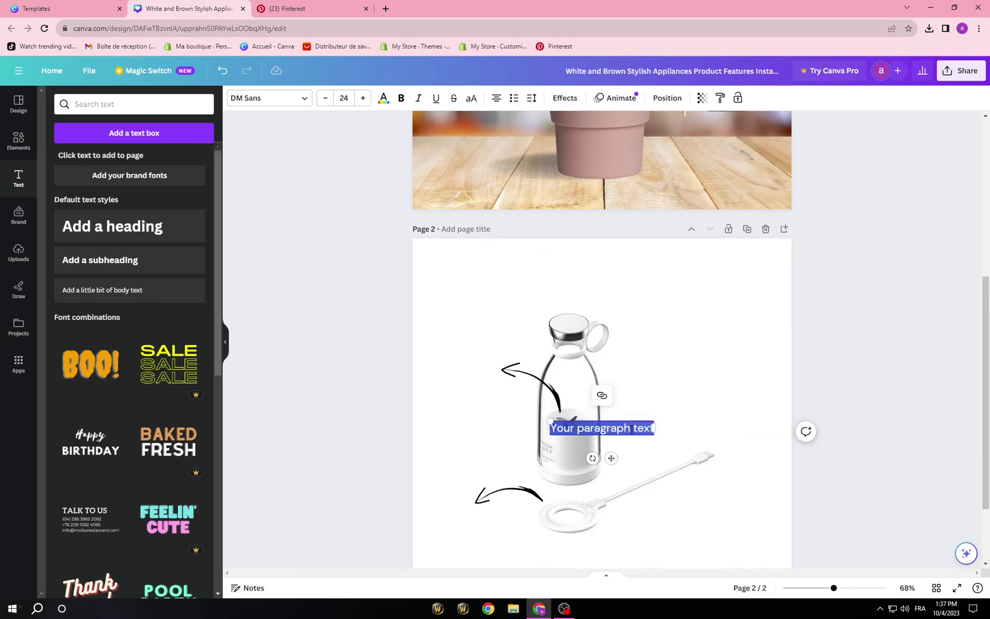
right_click(631, 429)
click(665, 474)
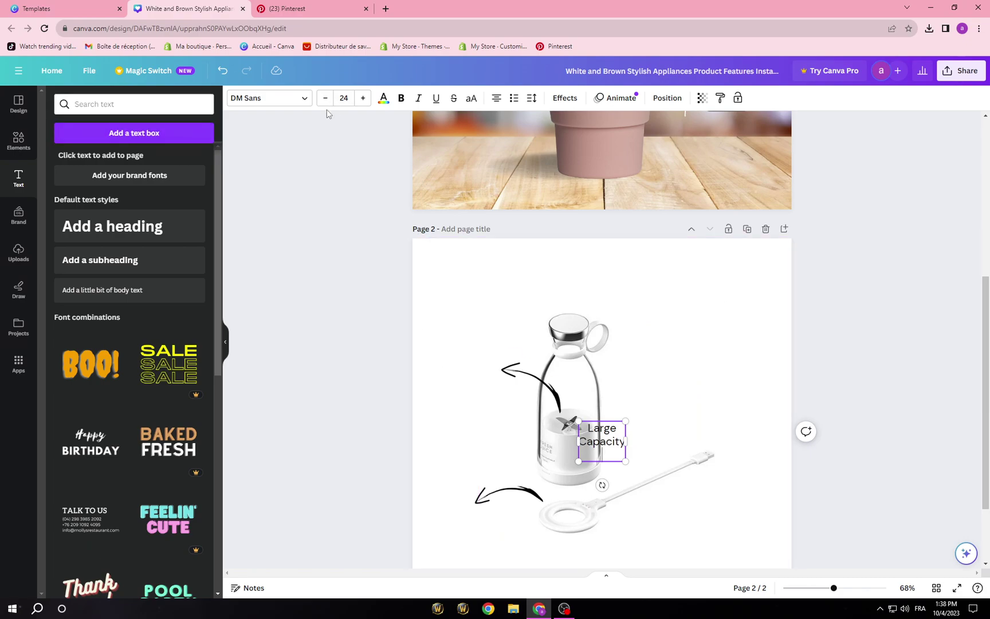
click(282, 102)
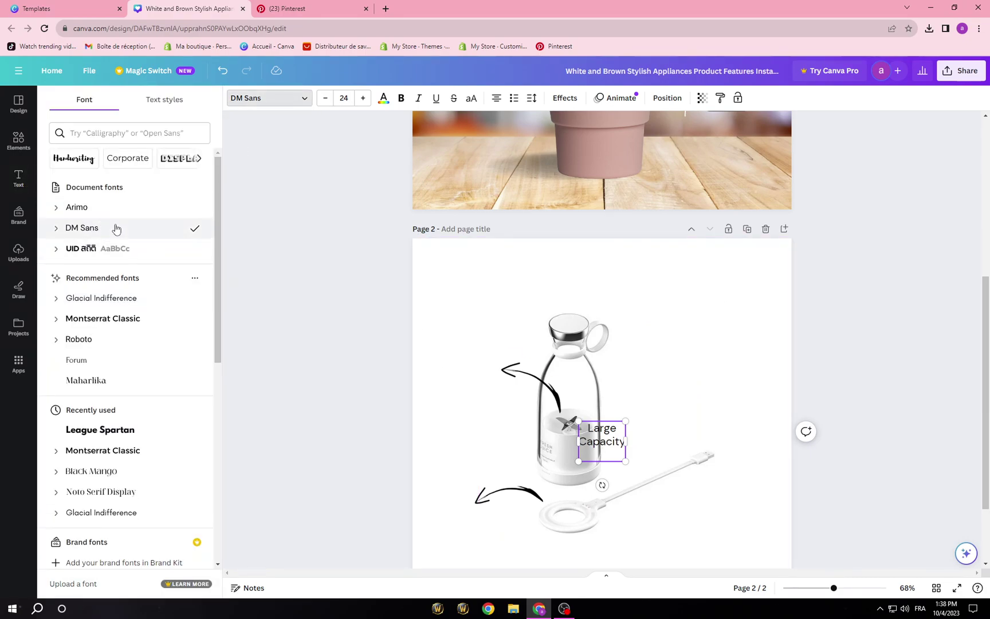
click(125, 251)
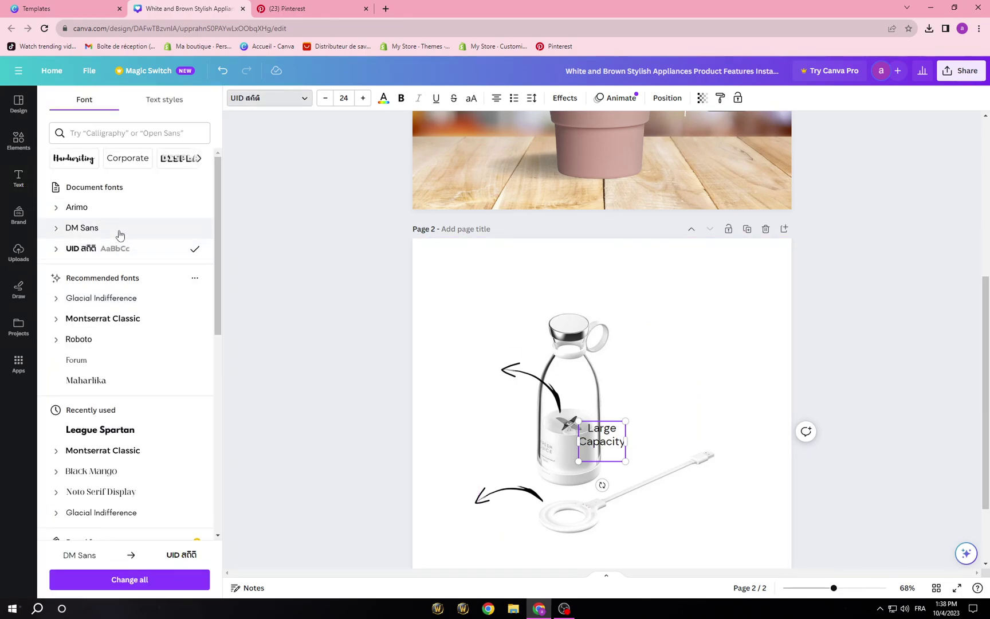
click(119, 231)
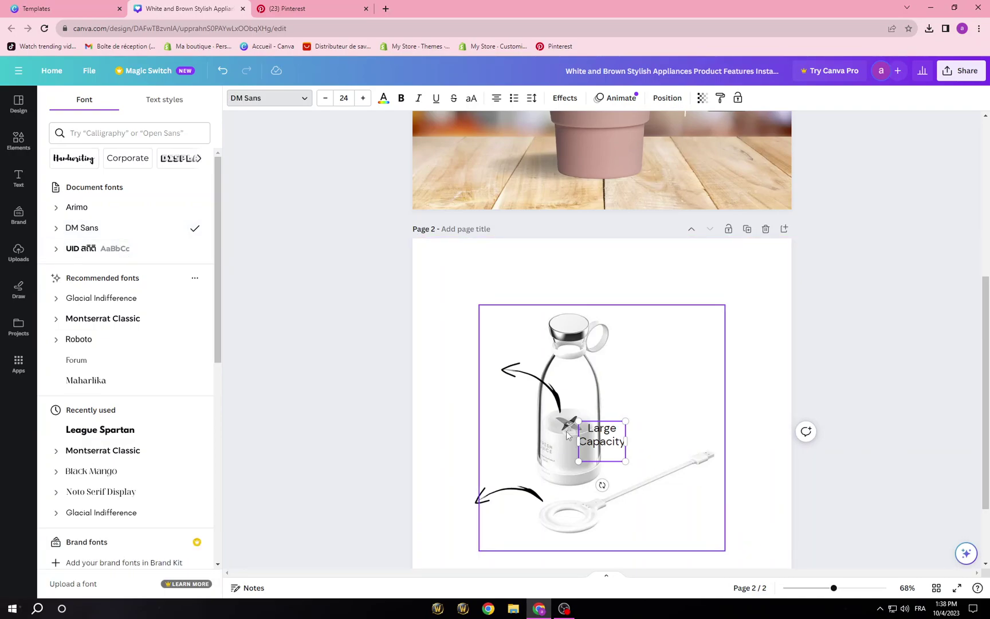
click(311, 417)
Move the "Large Capacity" label to the tip of the upper arrow and set both words to Montserrat Classic.
drag(626, 441, 493, 356)
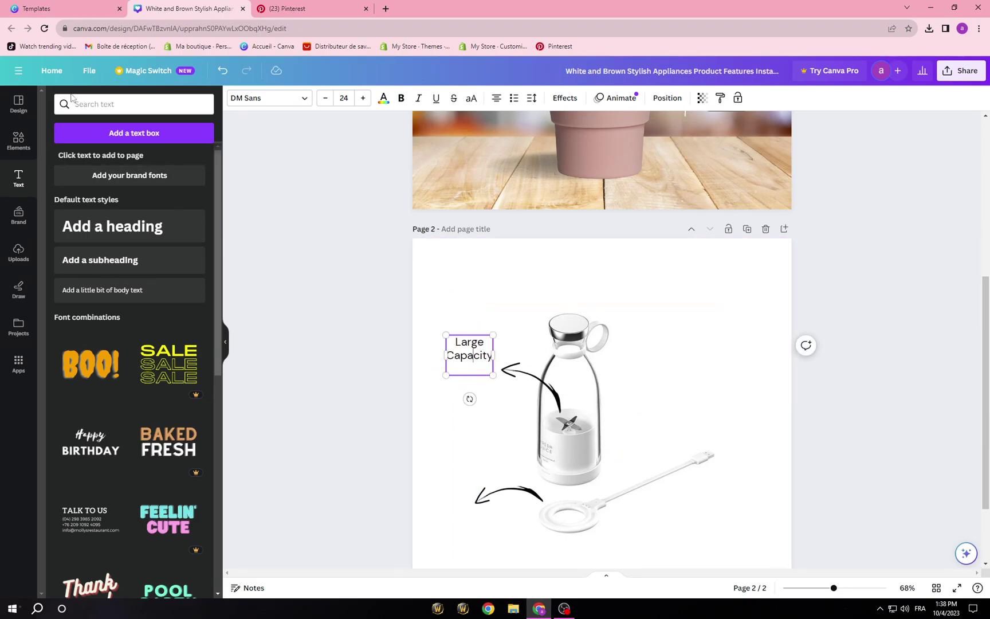
click(265, 100)
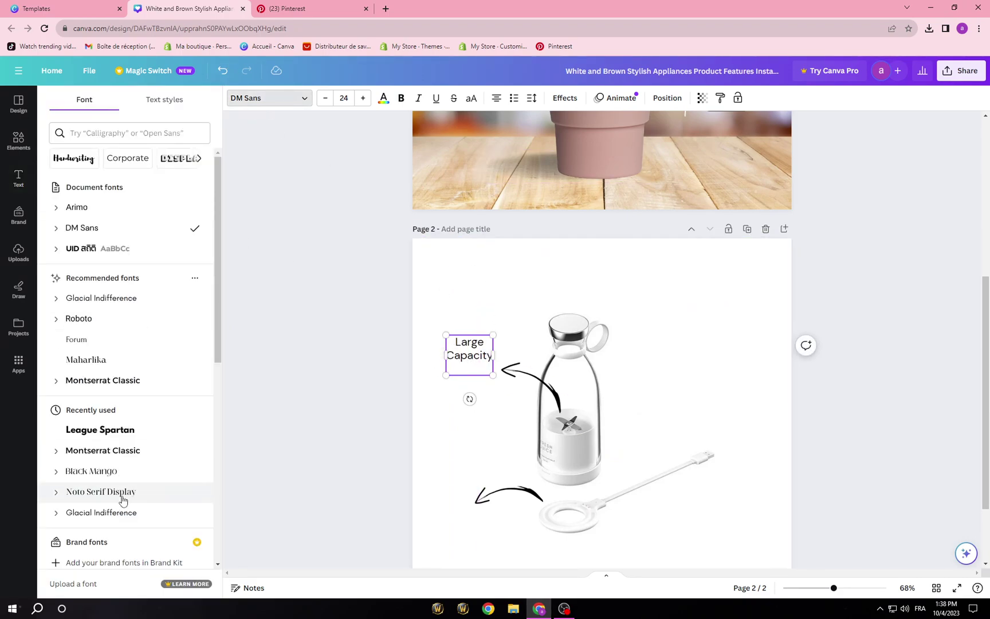
click(126, 451)
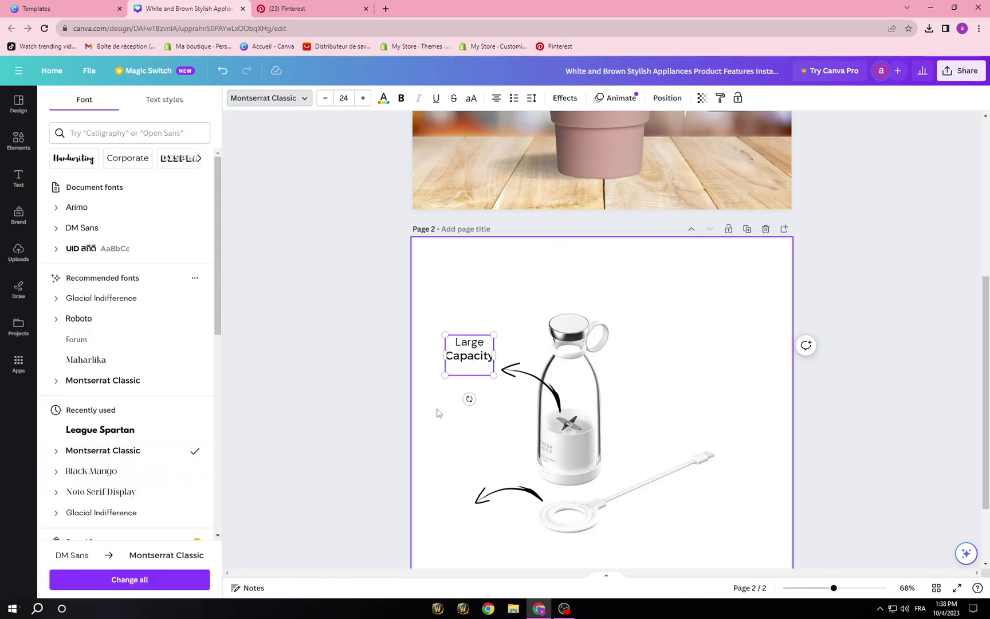
click(466, 344)
double_click(465, 344)
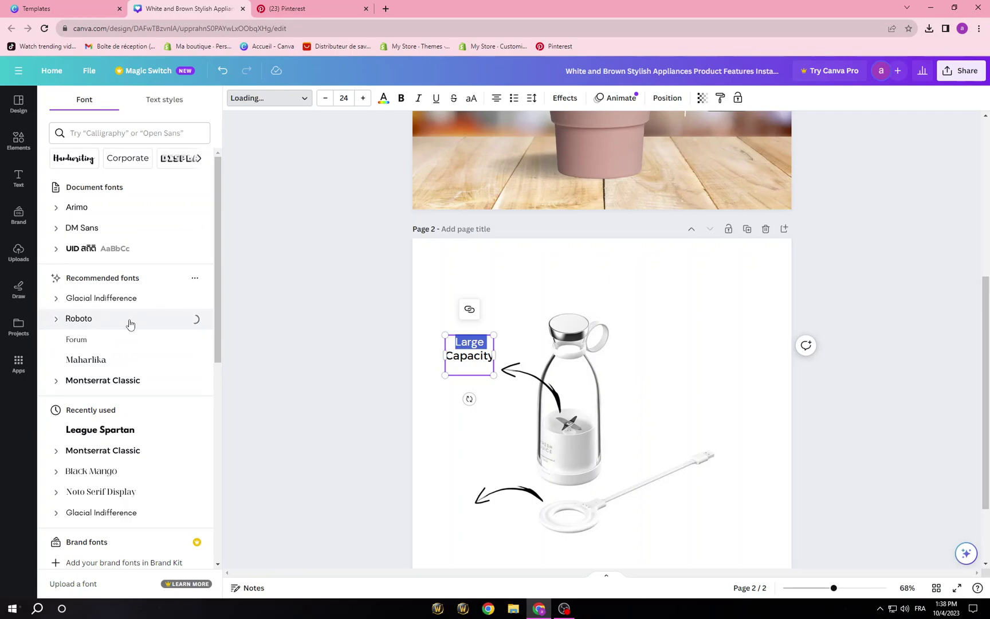
click(138, 381)
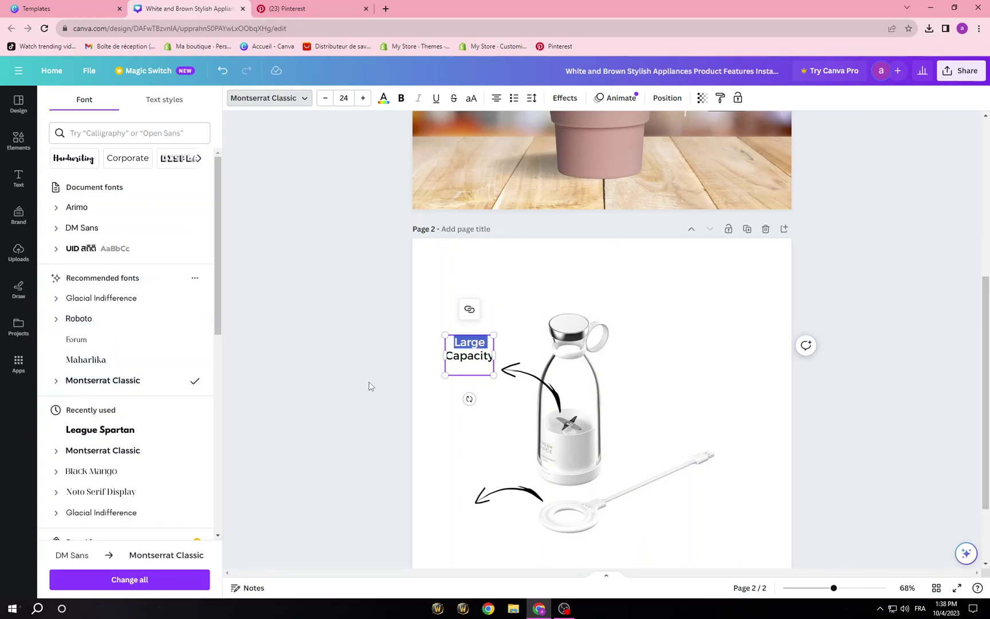
key(Escape)
key(Escape)
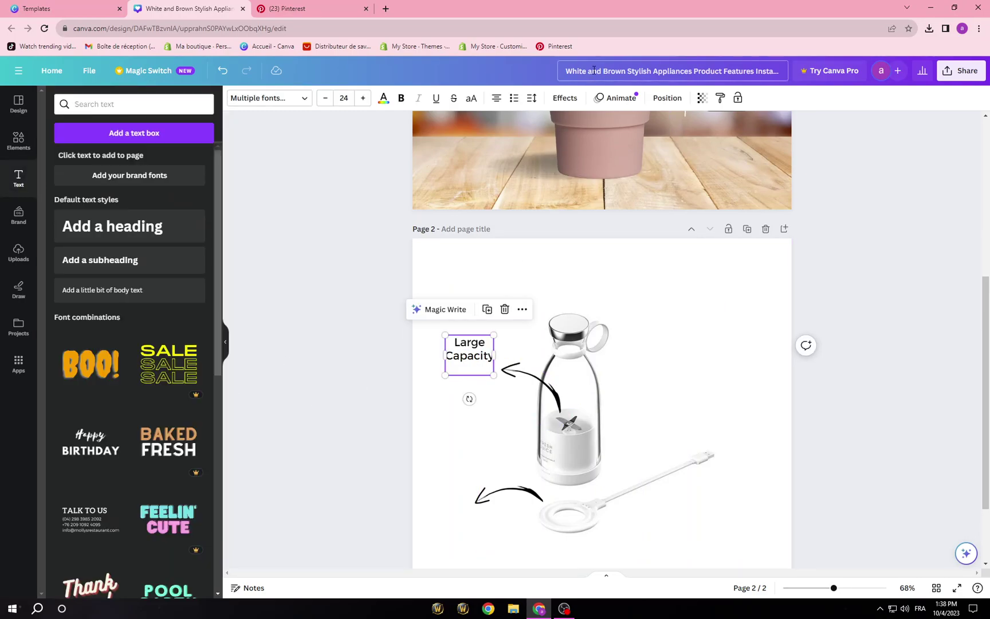
Apply the Background text effect in yellow to the "Large Capacity" label on page 2.
click(565, 98)
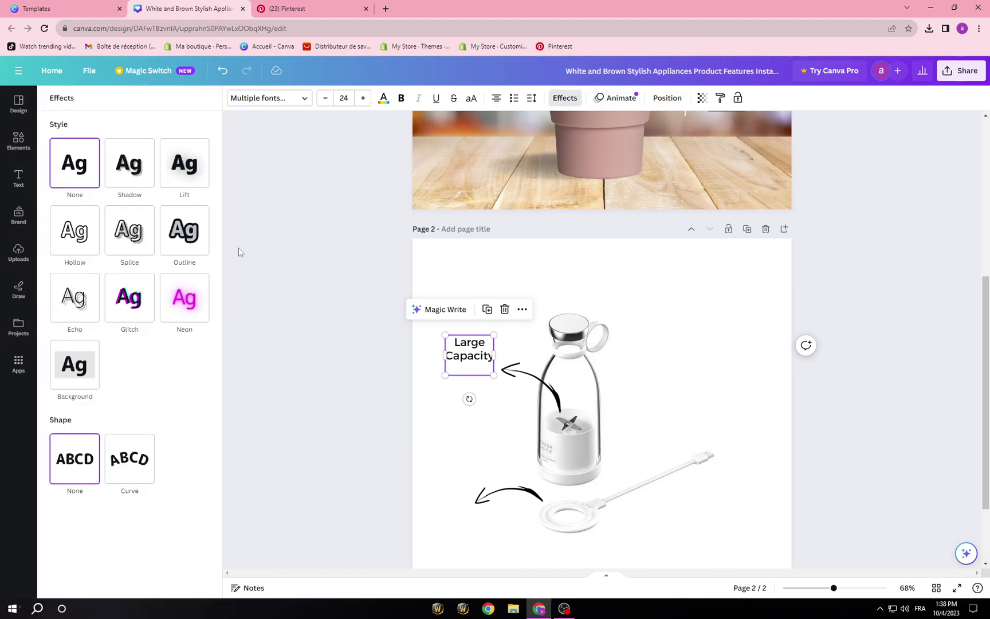
click(82, 369)
scroll(387, 405, up, 4)
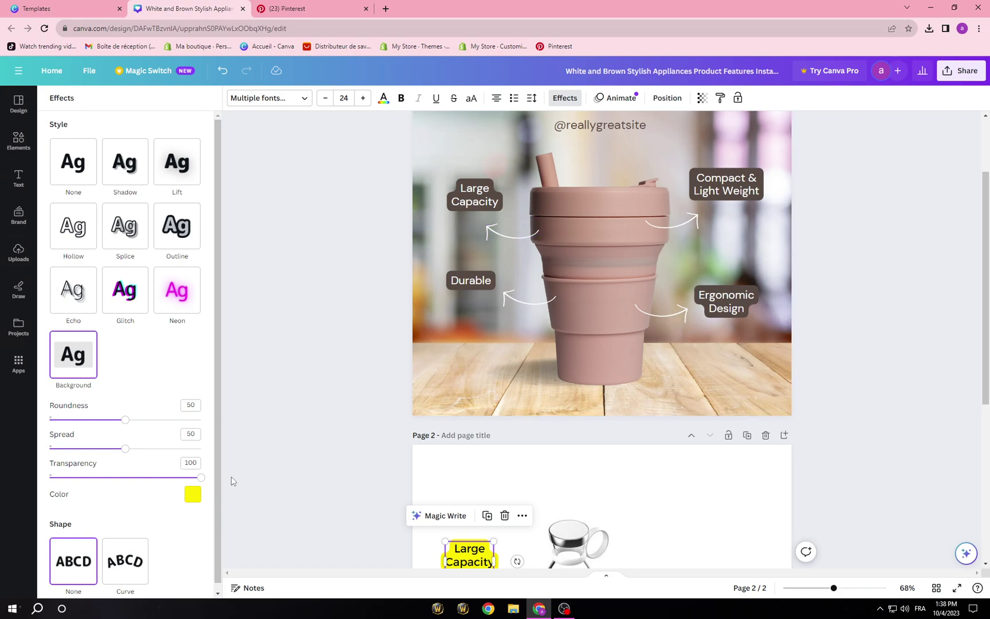
scroll(232, 482, down, 2)
click(192, 495)
scroll(381, 384, down, 3)
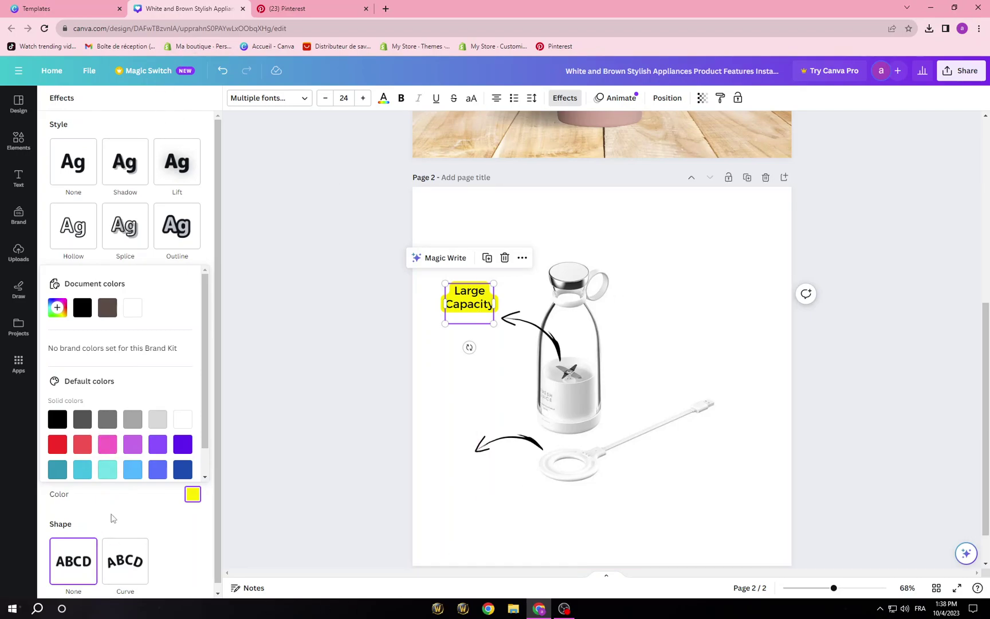
click(192, 498)
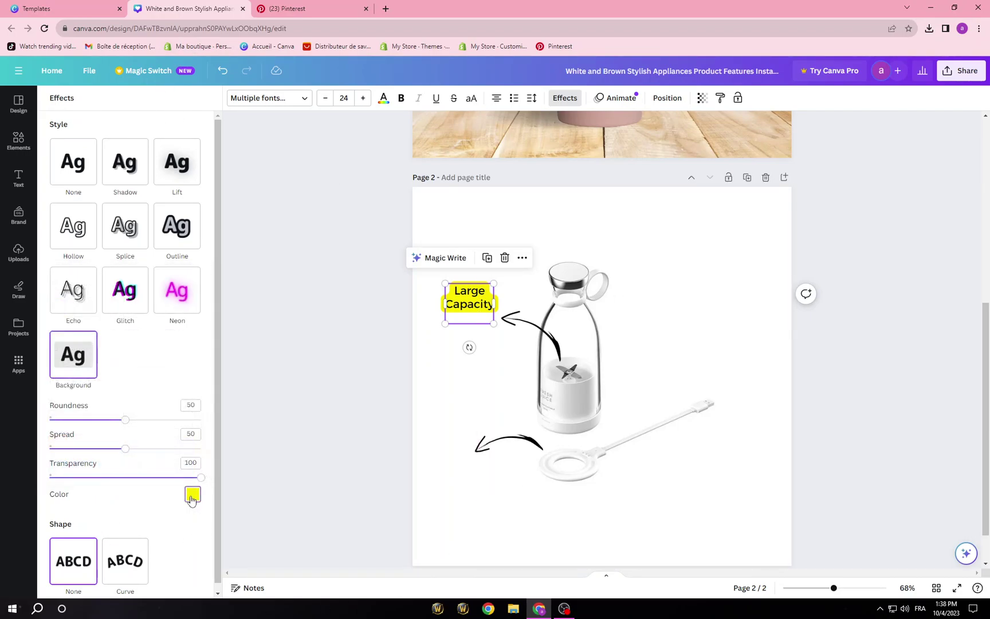
click(192, 497)
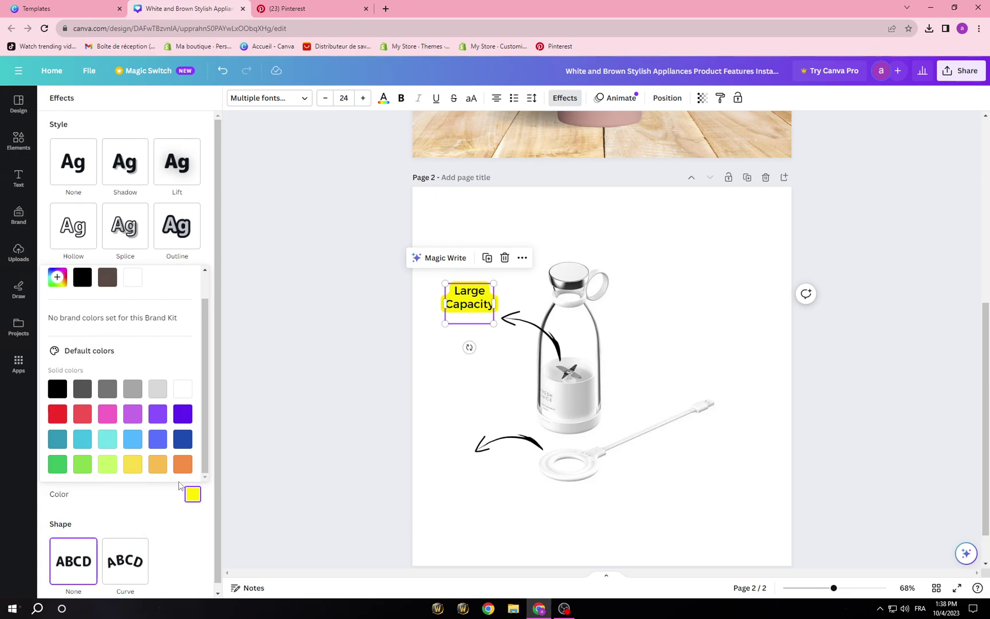
click(299, 409)
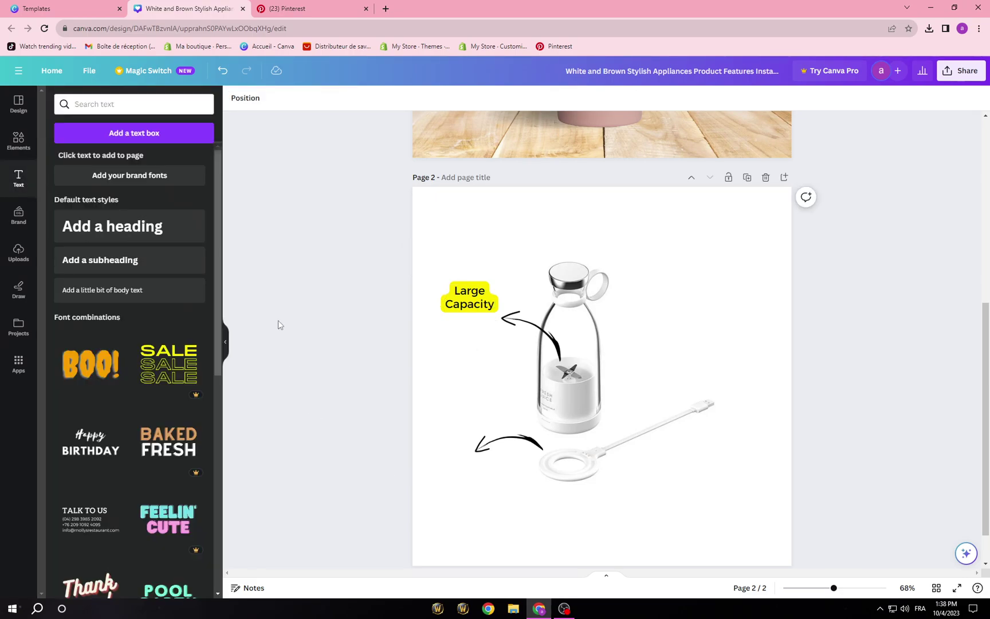
Add a text box to page 2 reading "NEW PRODUCT", matching the heading on page 1.
scroll(873, 477, up, 1)
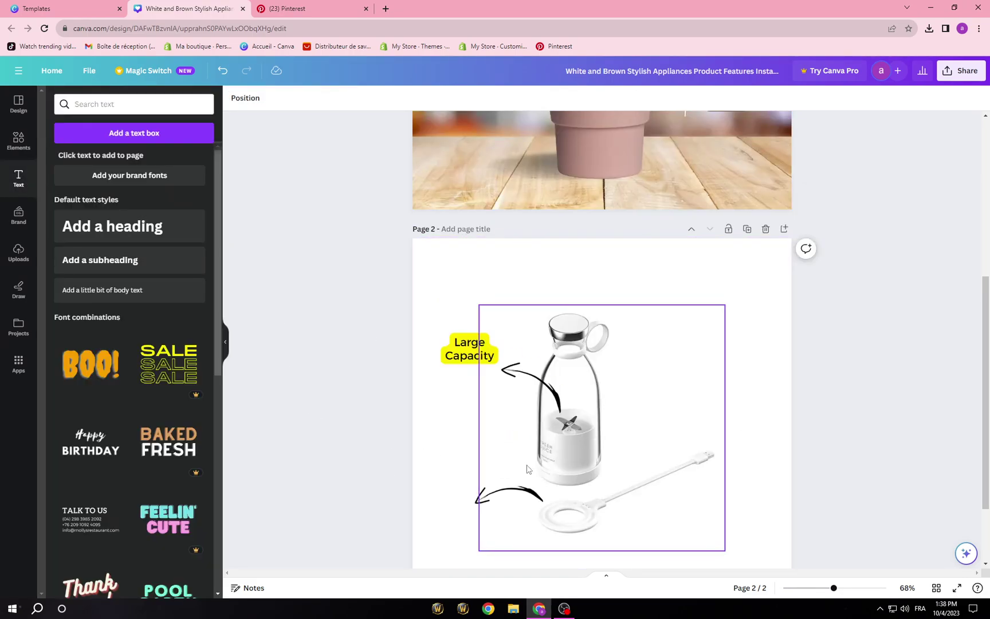
scroll(524, 468, down, 2)
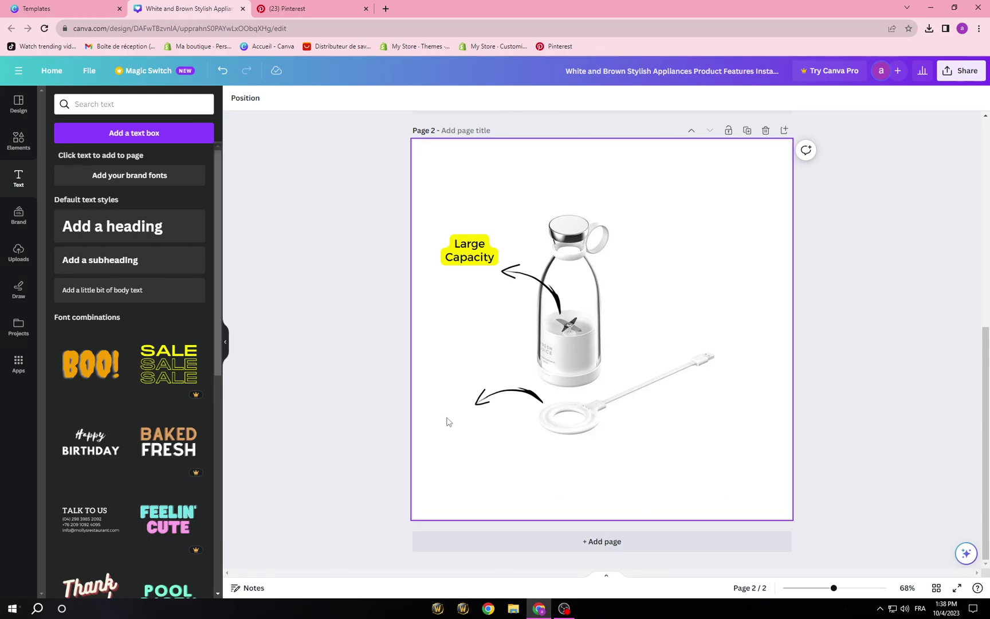
scroll(373, 505, up, 8)
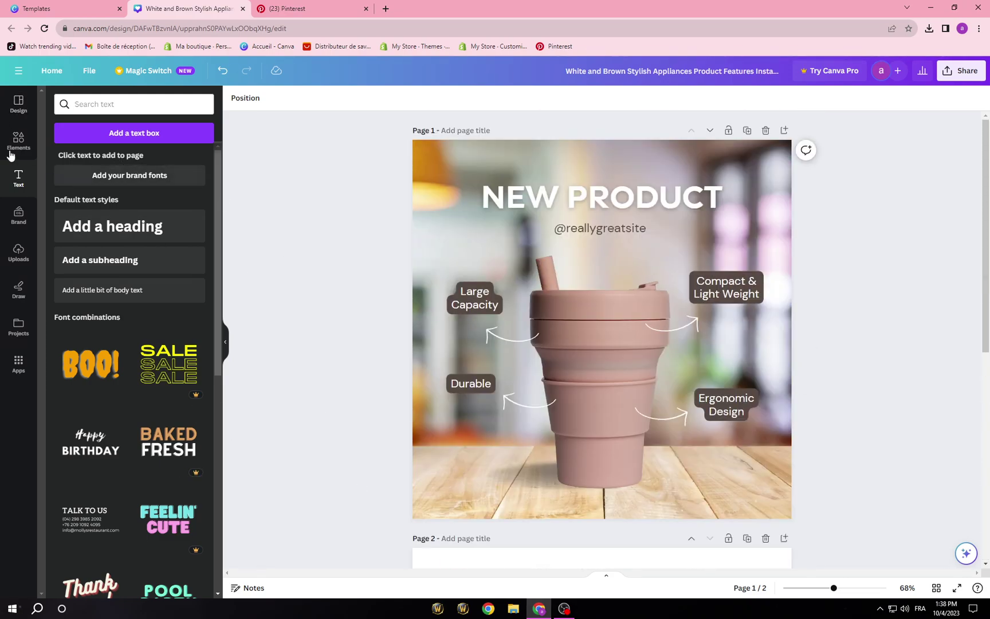
scroll(451, 344, down, 8)
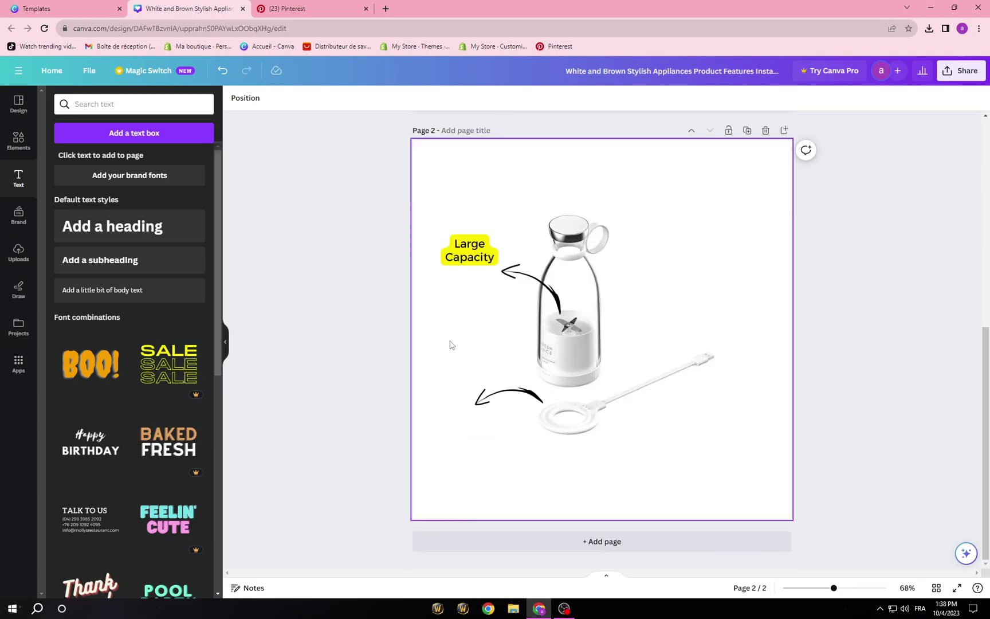
click(151, 133)
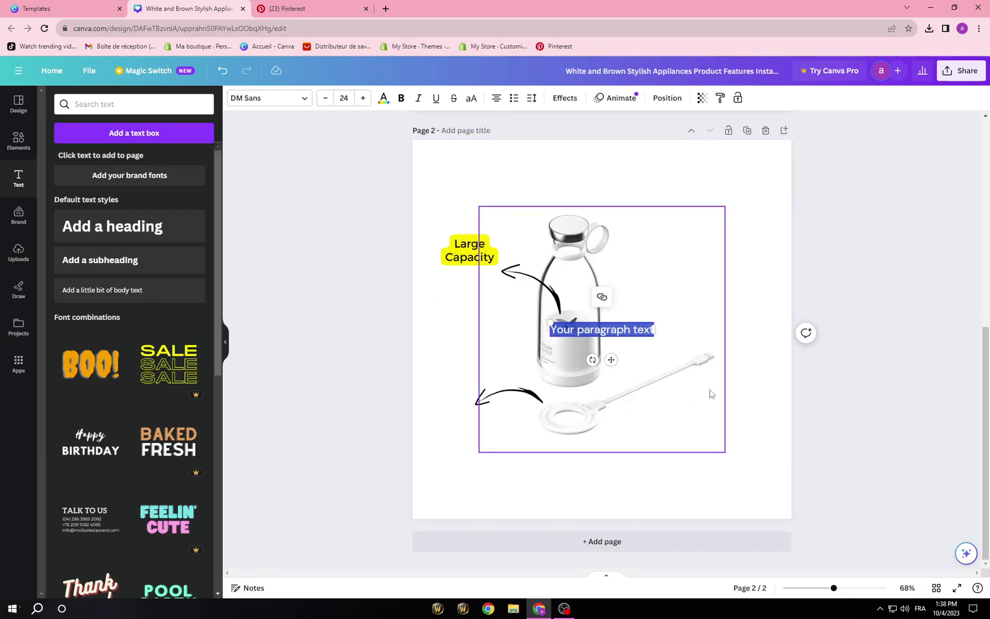
text(NEW PRODUCT)
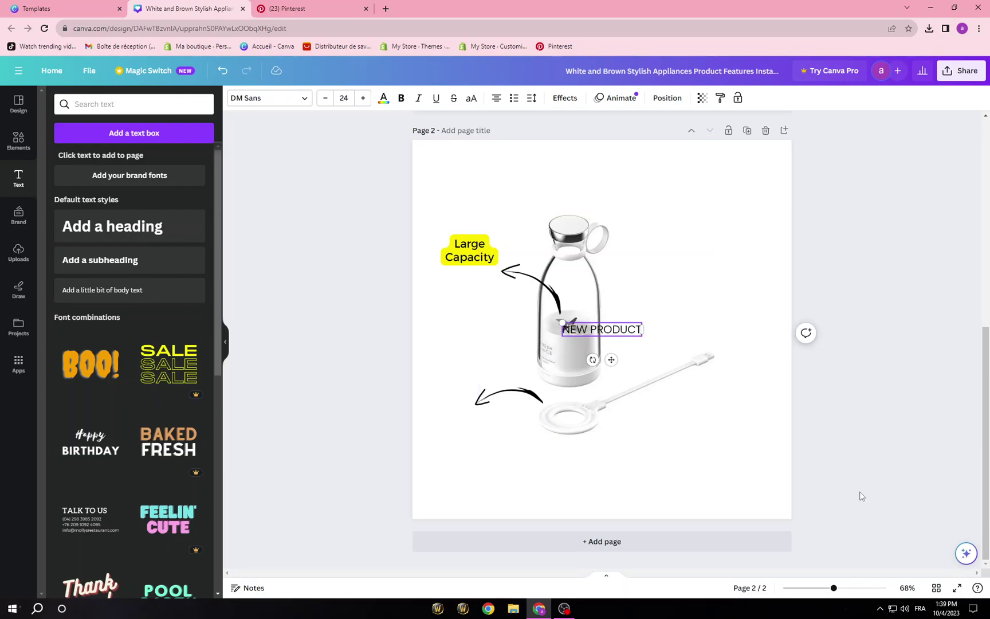
Set the font of the "NEW PRODUCT" text on page 2 to League Spartan.
scroll(693, 484, up, 7)
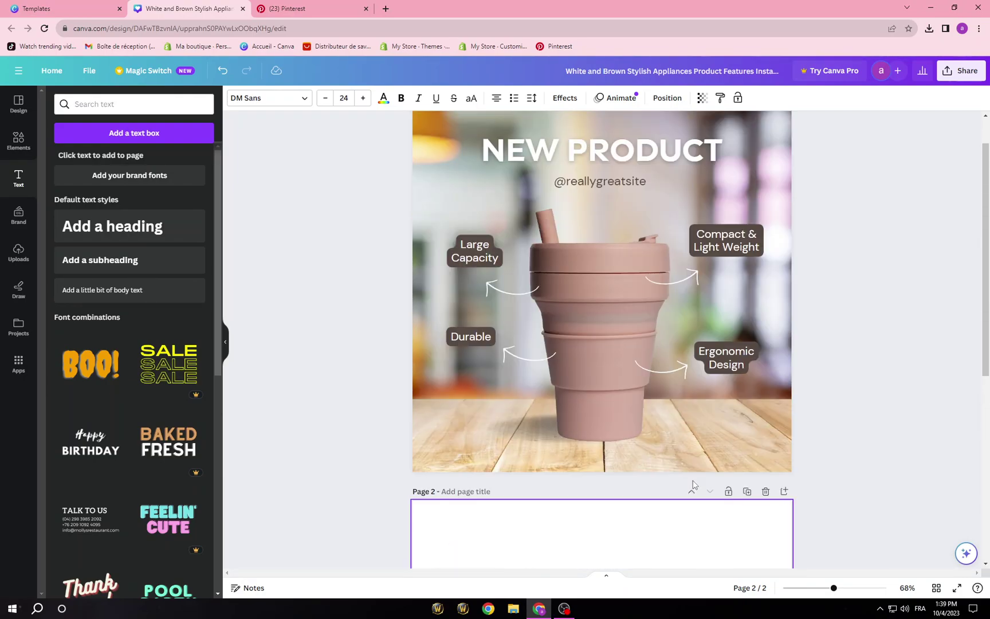
scroll(332, 464, down, 4)
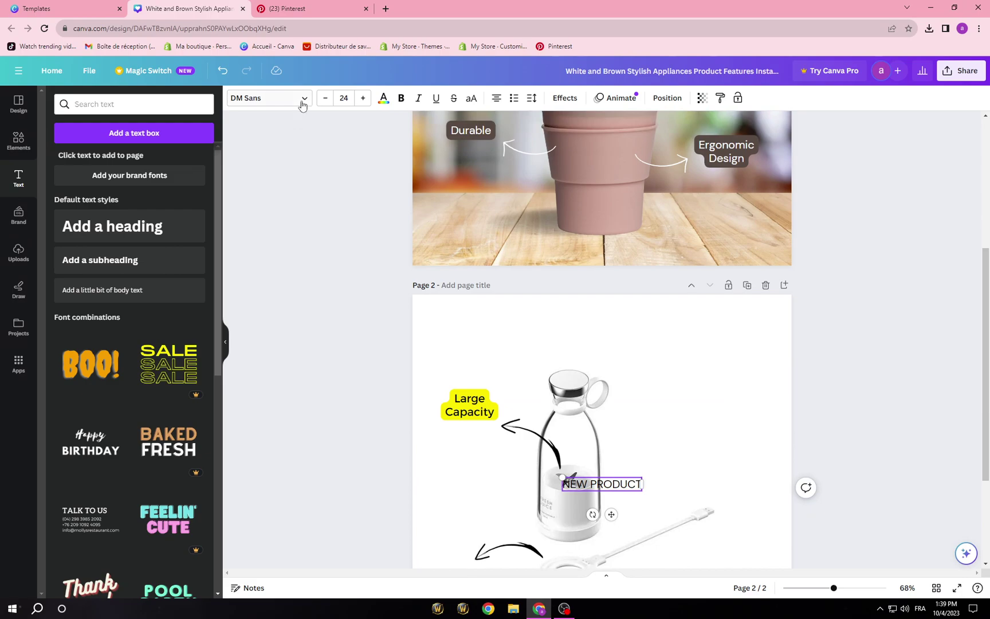
click(302, 99)
click(122, 452)
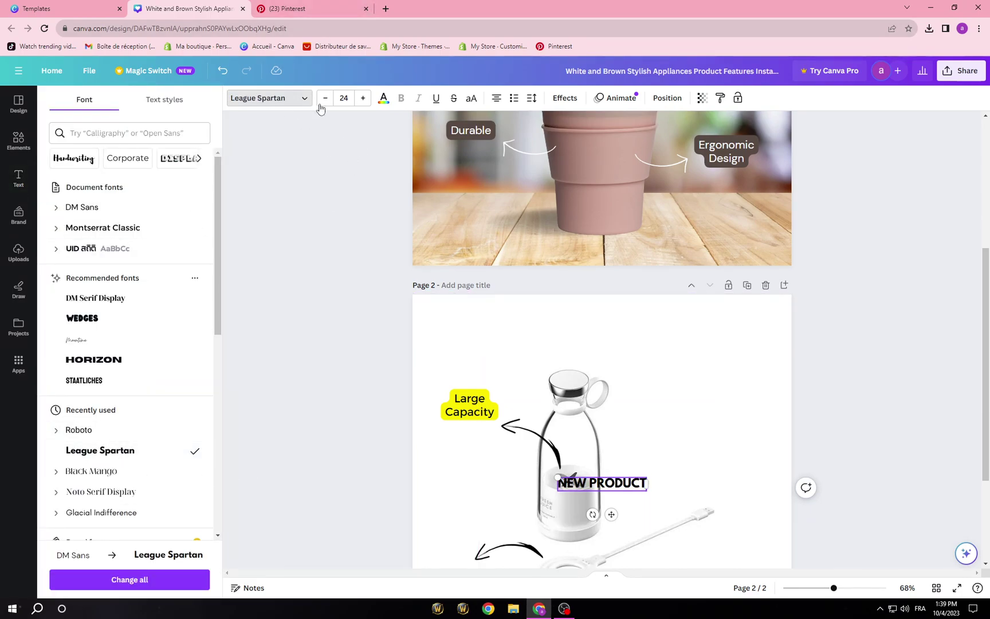
click(320, 475)
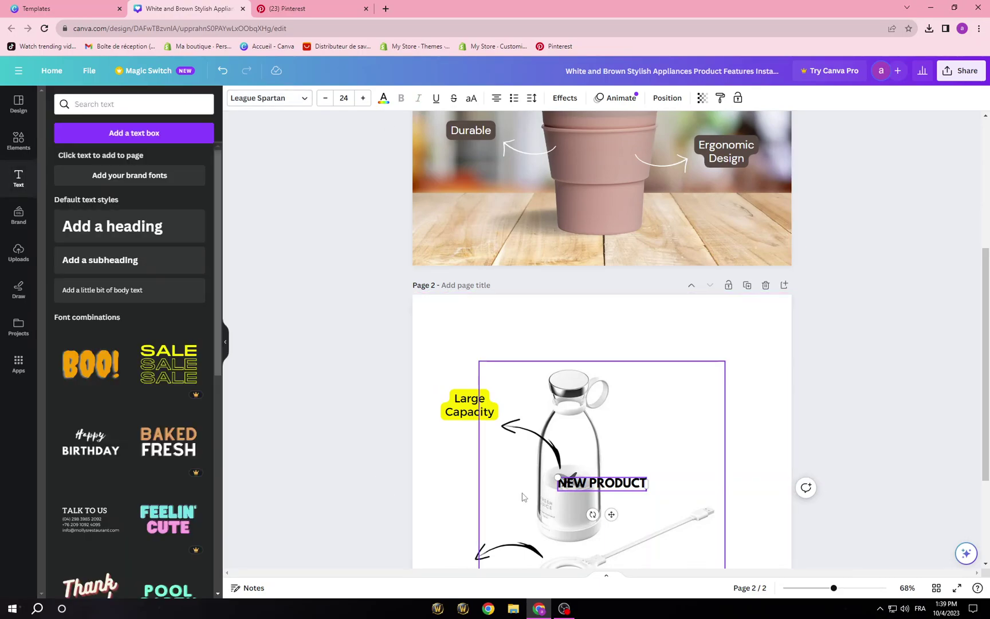
Move the "NEW PRODUCT" heading above the blender and increase its font size to 65.
drag(610, 484, 597, 326)
click(363, 98)
click(363, 98)
click(363, 98)
click(363, 98)
click(363, 98)
click(363, 98)
click(362, 98)
click(363, 98)
click(363, 98)
click(363, 98)
click(362, 98)
click(363, 98)
click(363, 98)
click(362, 98)
click(362, 98)
click(362, 98)
click(363, 98)
click(363, 98)
click(362, 98)
click(363, 98)
click(363, 98)
click(363, 98)
click(306, 297)
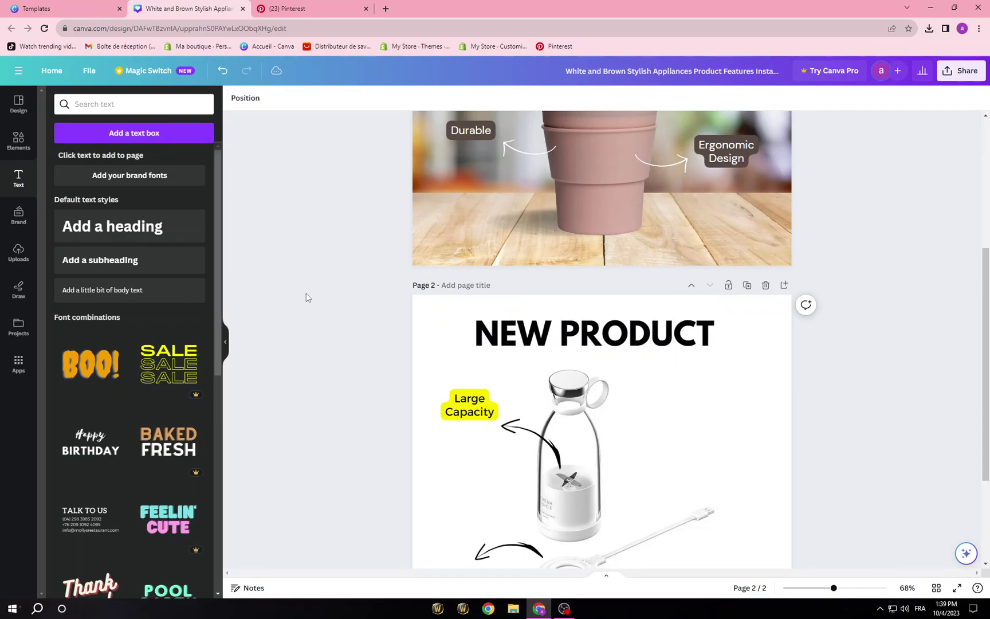
Change the "NEW PRODUCT" heading's text colour to the custom muted pink #C4A2BB.
scroll(386, 351, down, 2)
click(656, 242)
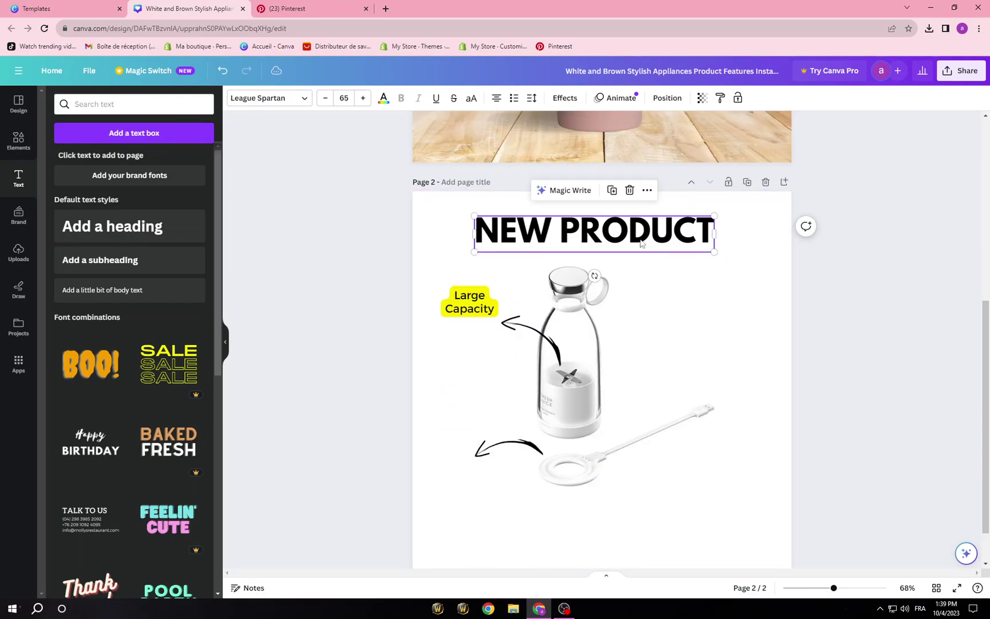
click(306, 98)
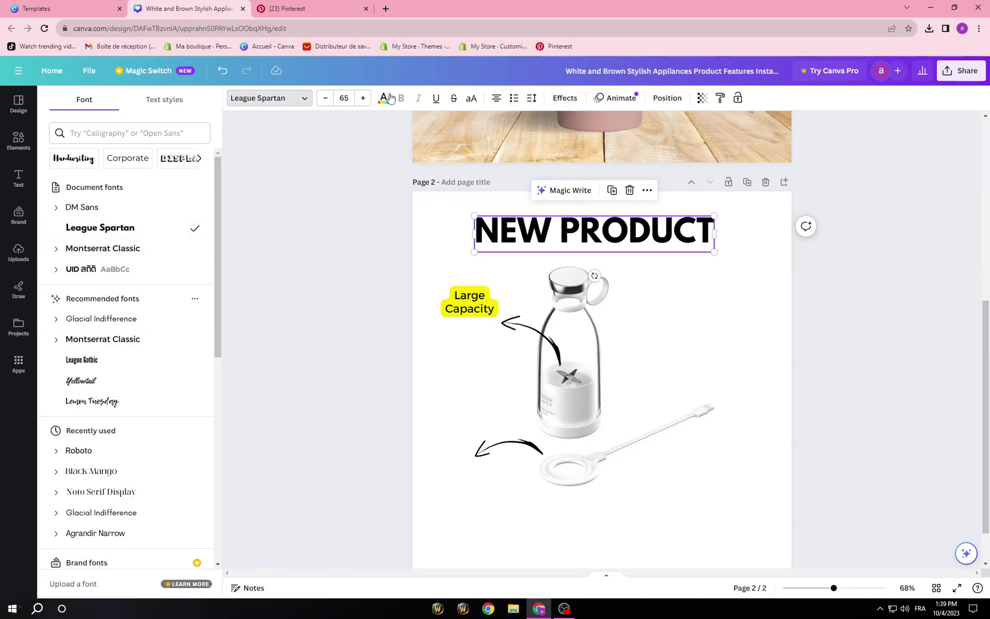
click(384, 100)
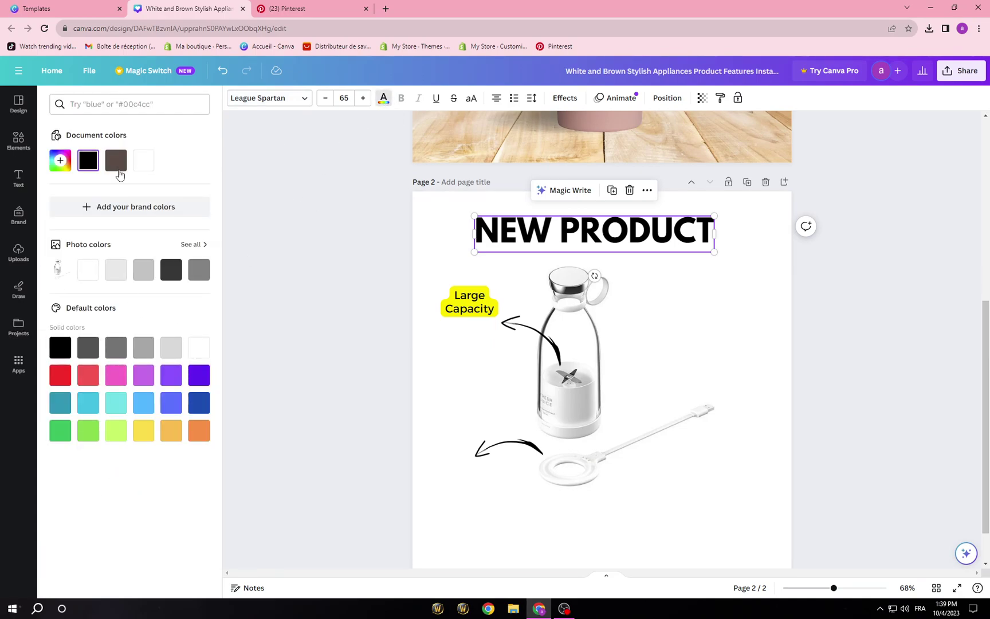
click(59, 161)
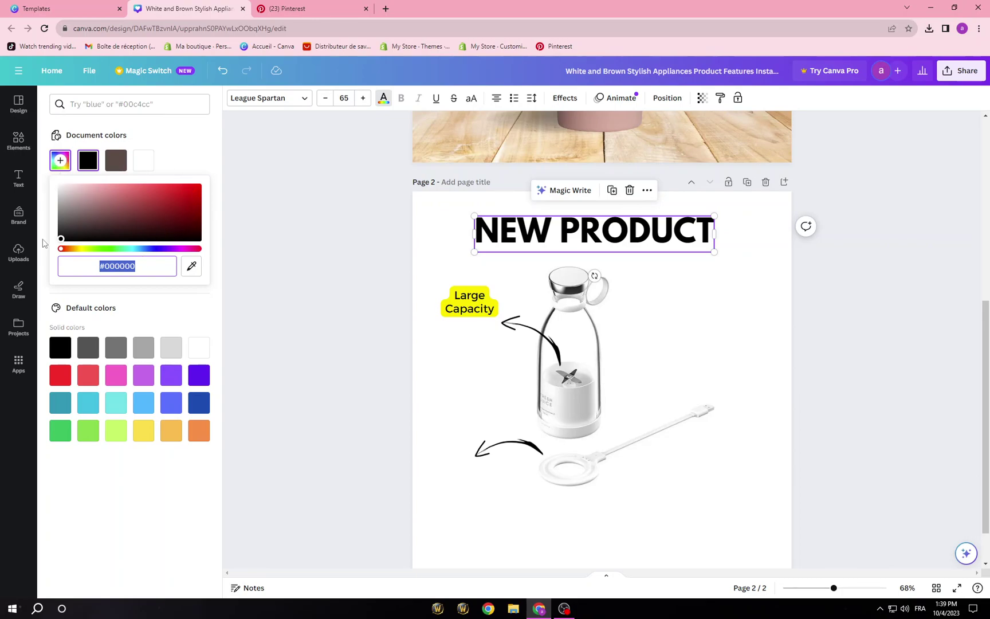
click(182, 250)
drag(119, 200, 82, 197)
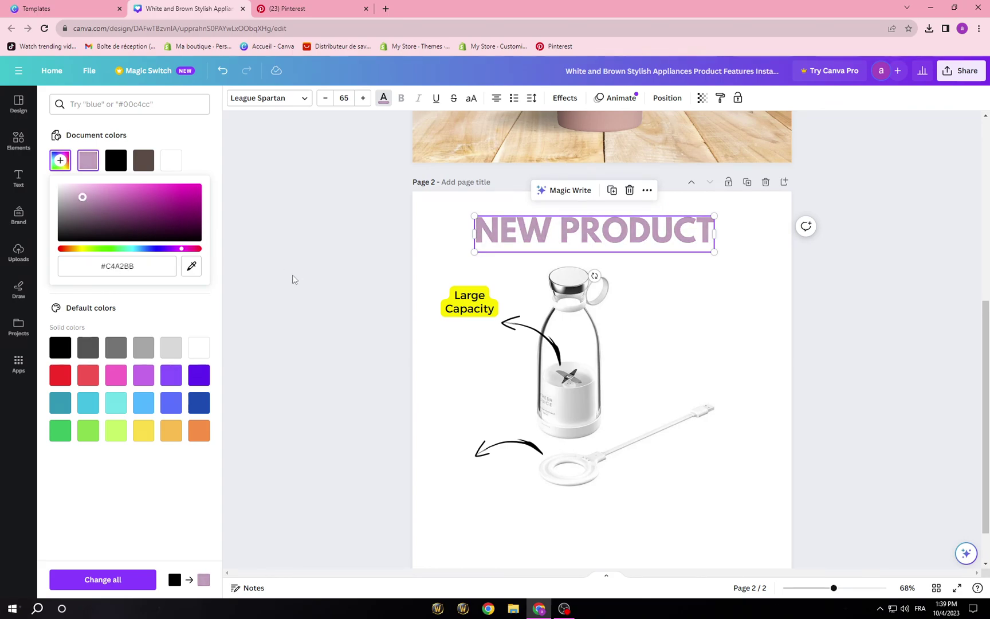
click(293, 279)
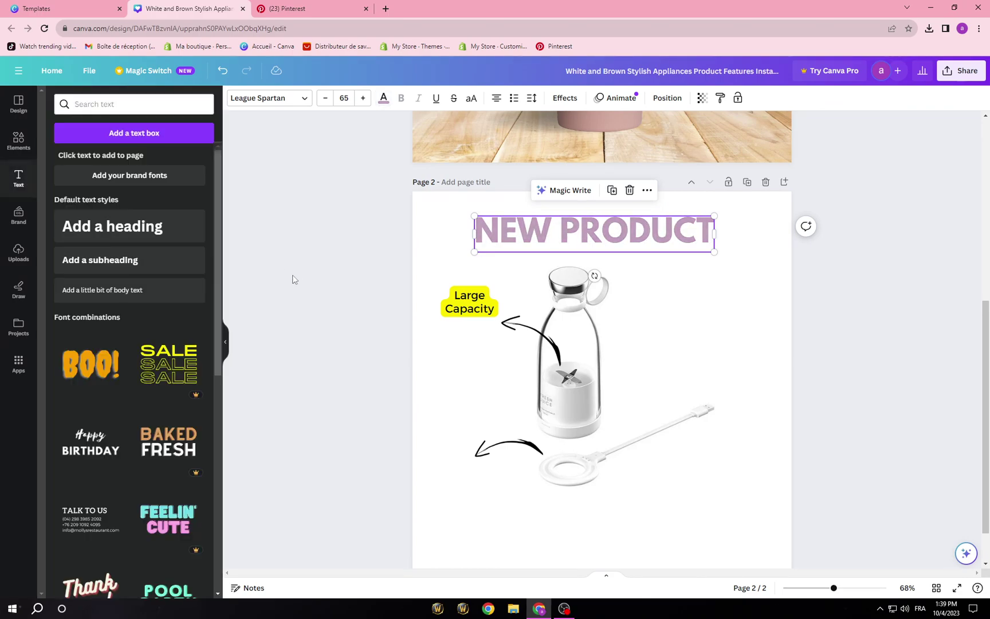
Try the Lift effect on the "NEW PRODUCT" heading and replace it with the Shadow effect.
click(565, 99)
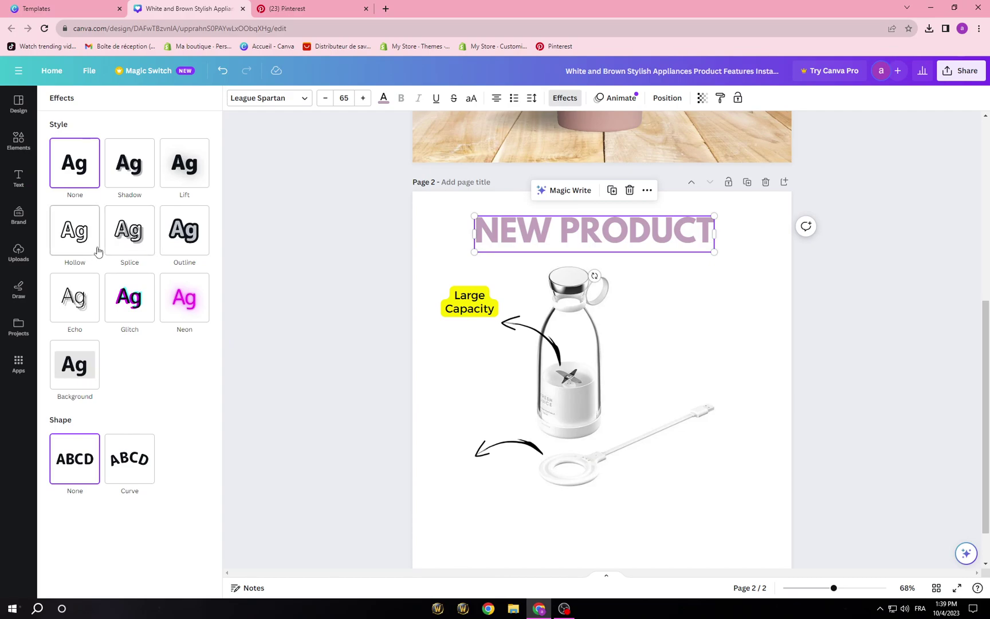
click(202, 180)
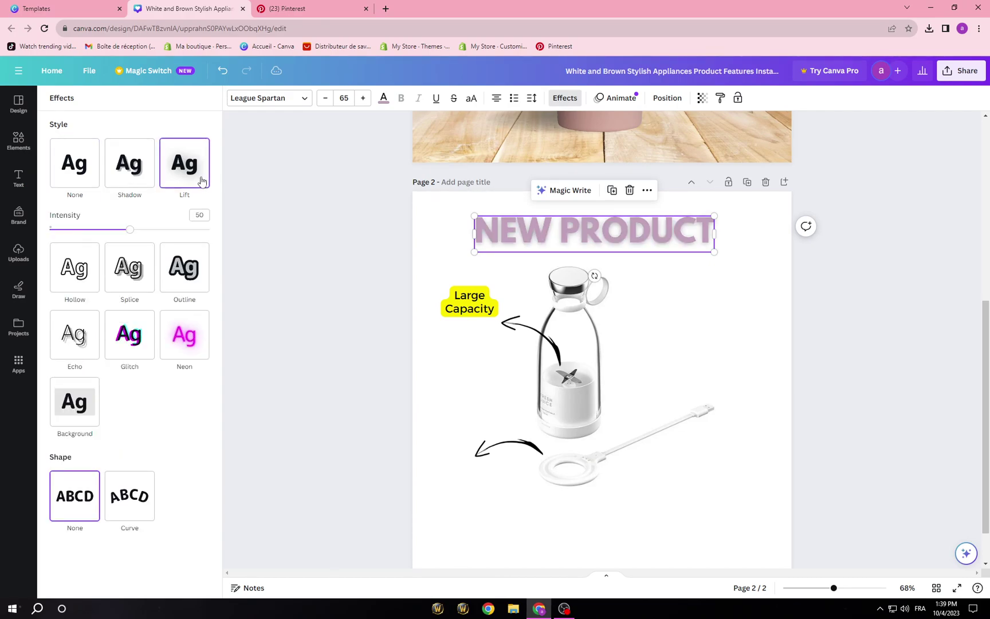
click(122, 183)
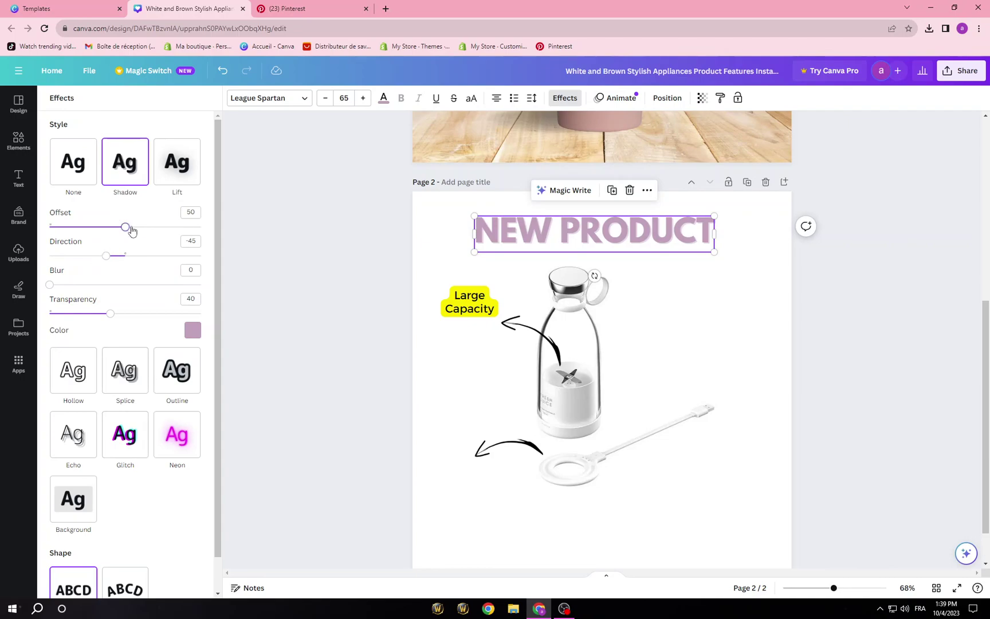
Change the background effect colour of the "Large Capacity" label to the muted pink document colour.
click(274, 257)
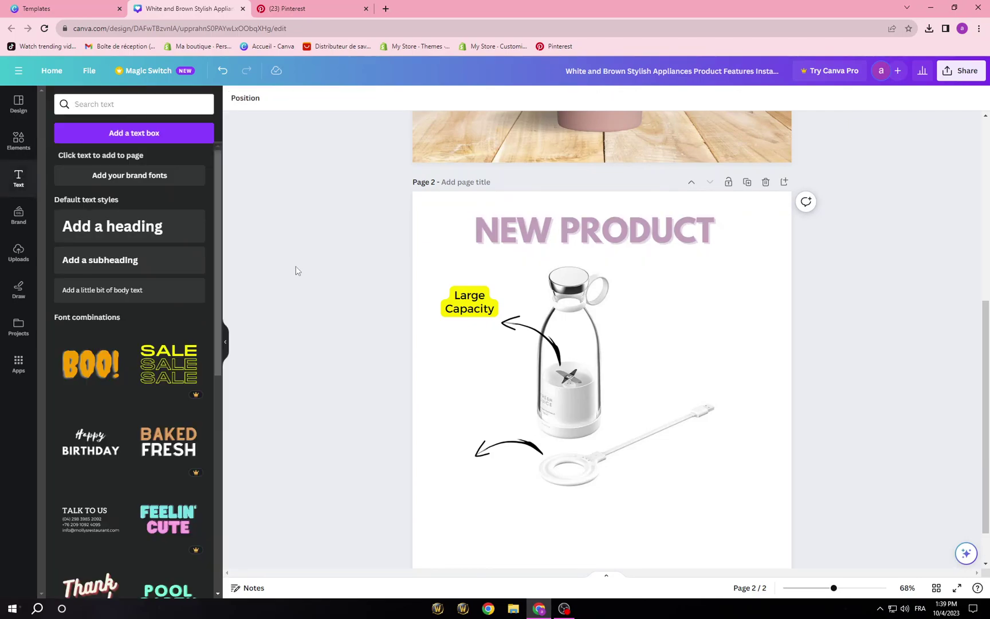
scroll(573, 344, down, 1)
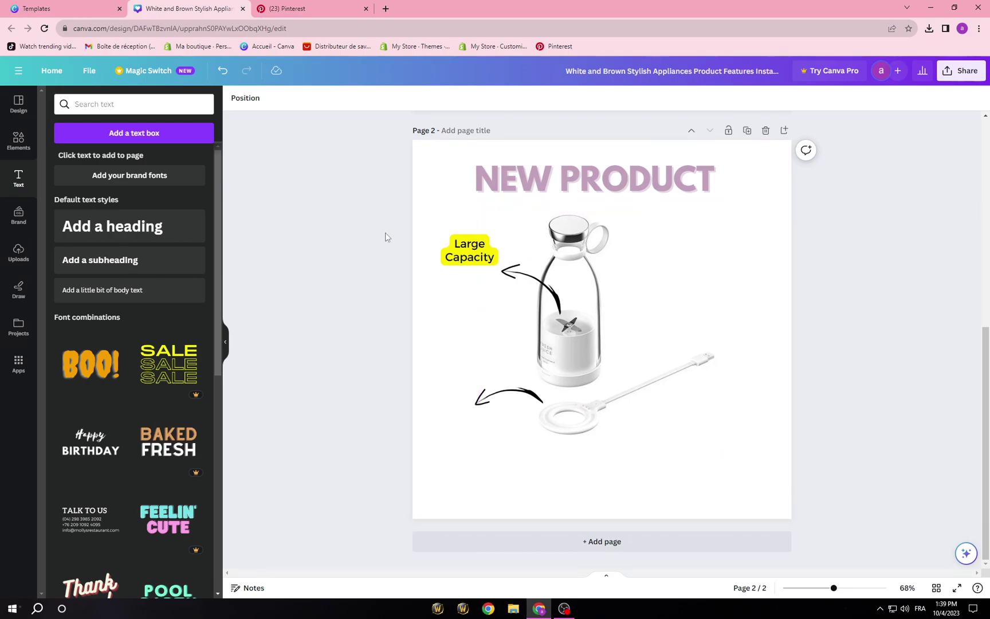
click(490, 258)
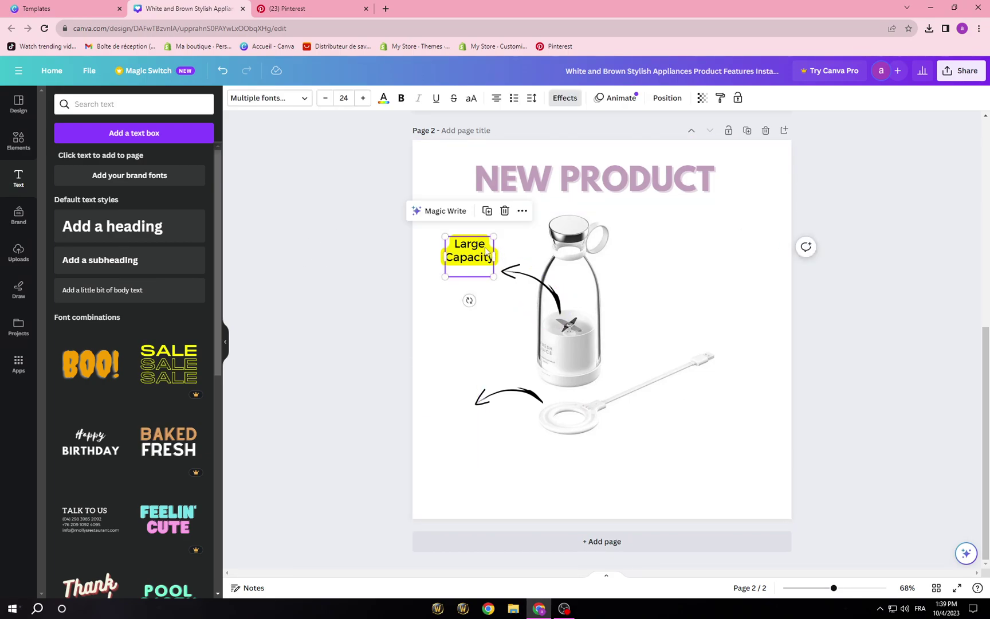
click(475, 256)
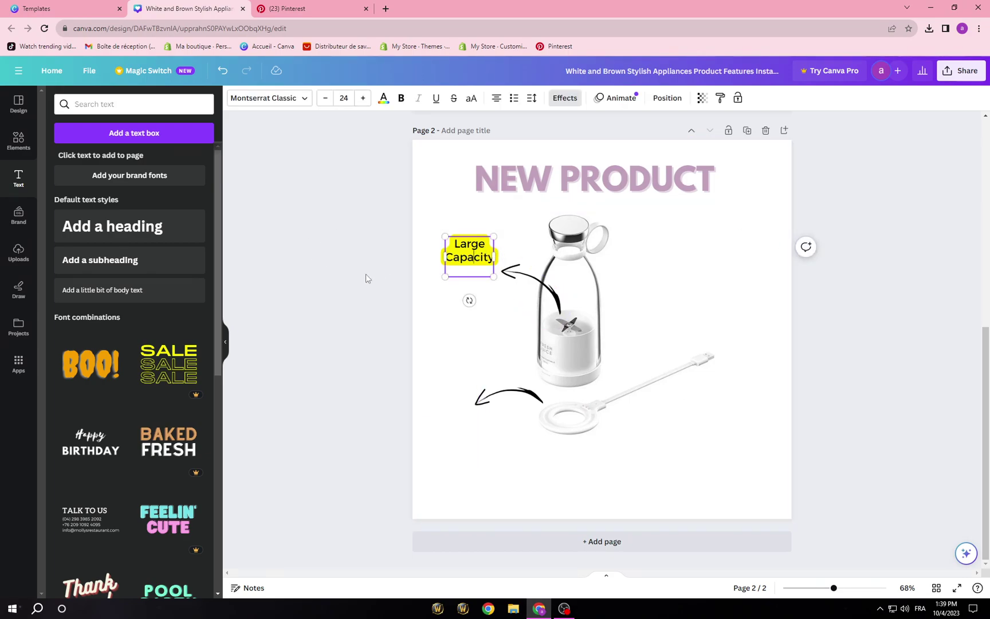
click(560, 102)
click(192, 495)
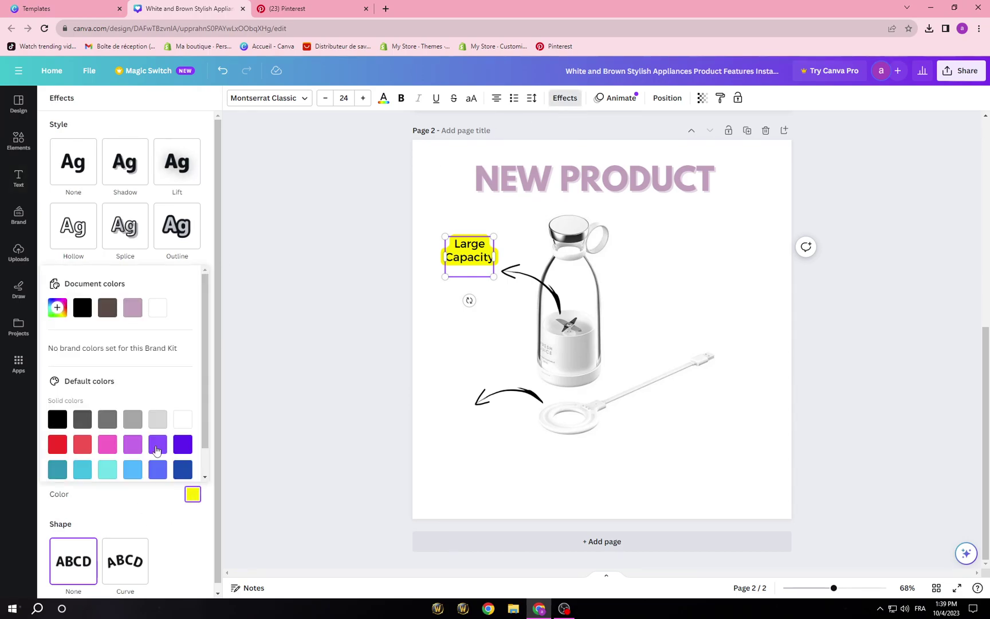
click(132, 309)
key(Escape)
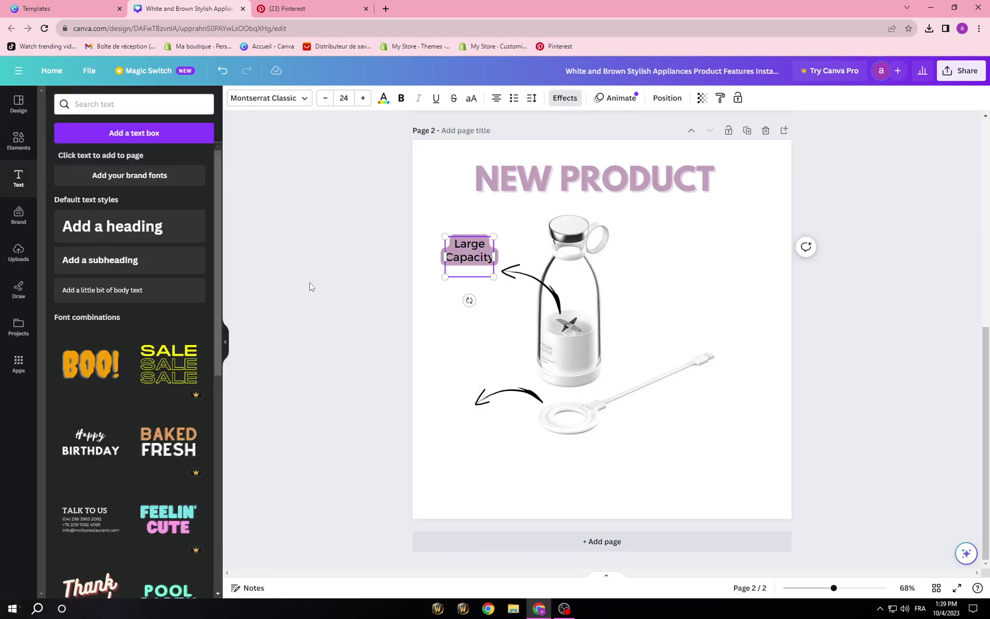
key(Escape)
Browse the recently used and suggested elements and compare page 2 with the template on page 1.
scroll(282, 416, up, 6)
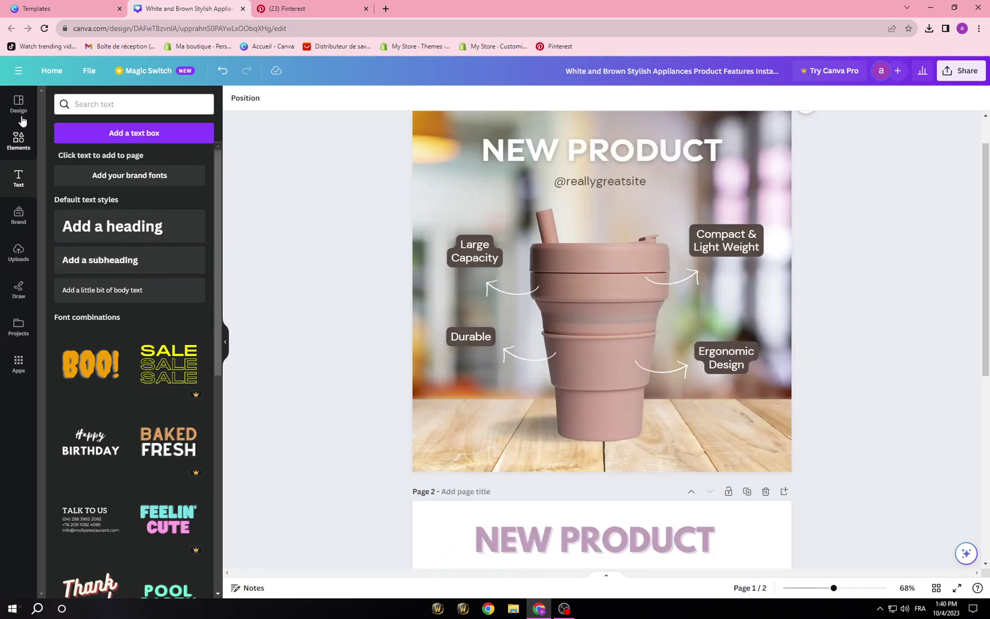
click(7, 142)
click(28, 157)
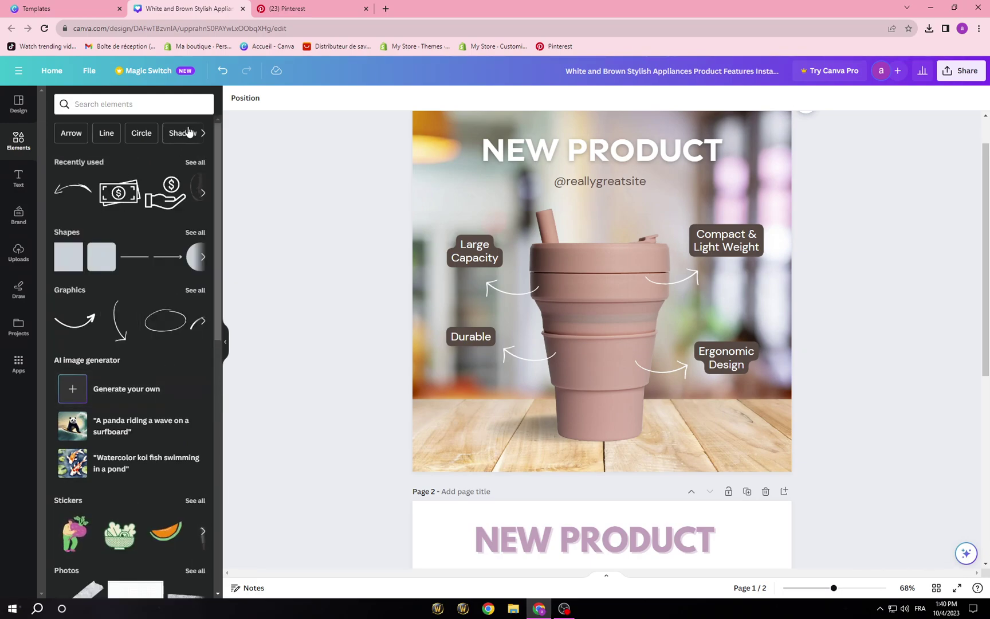
click(194, 162)
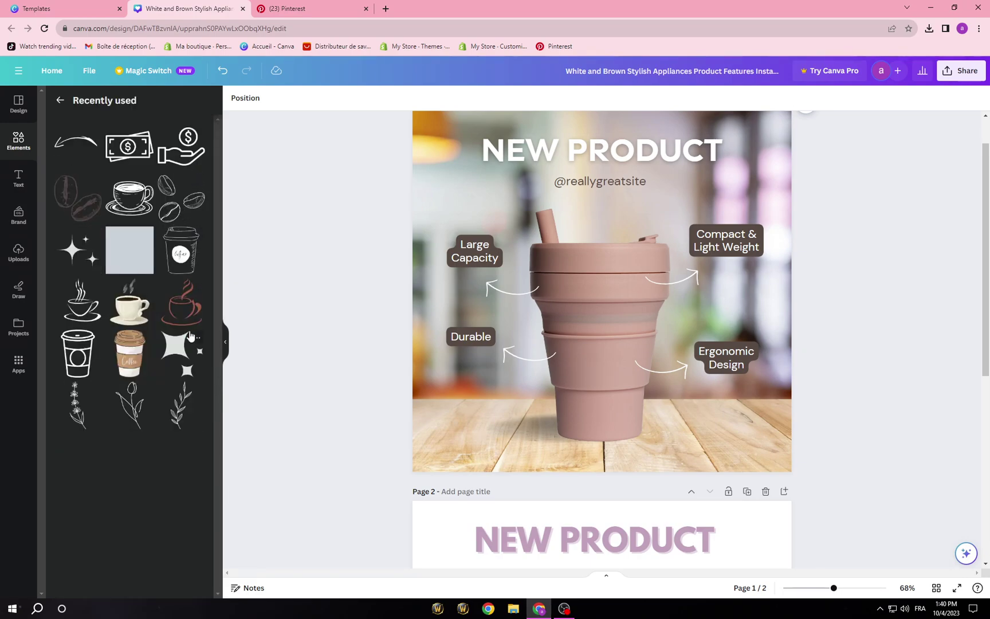
scroll(399, 437, down, 5)
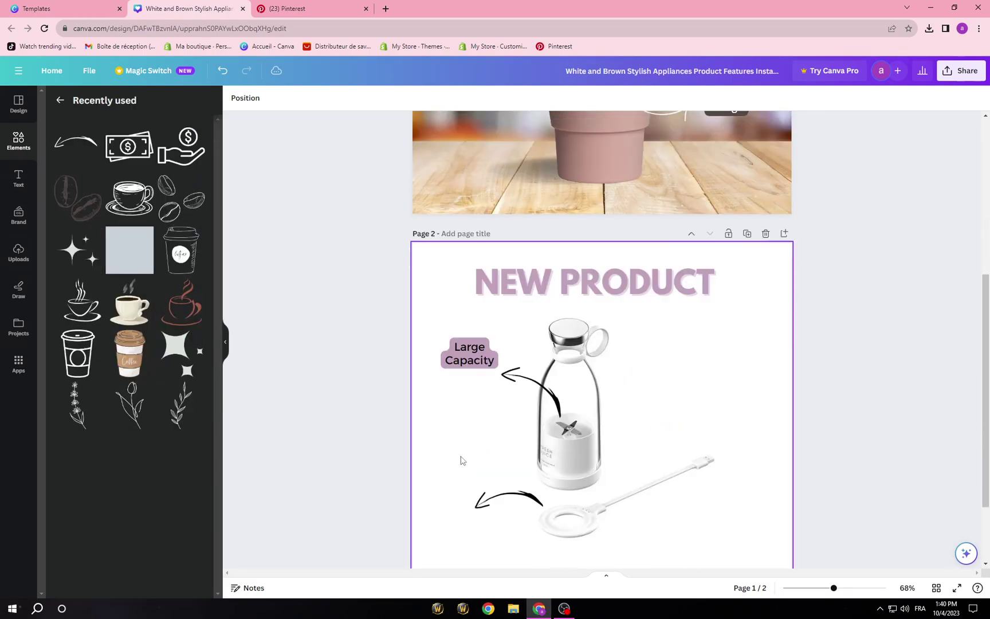
click(22, 158)
scroll(160, 387, down, 4)
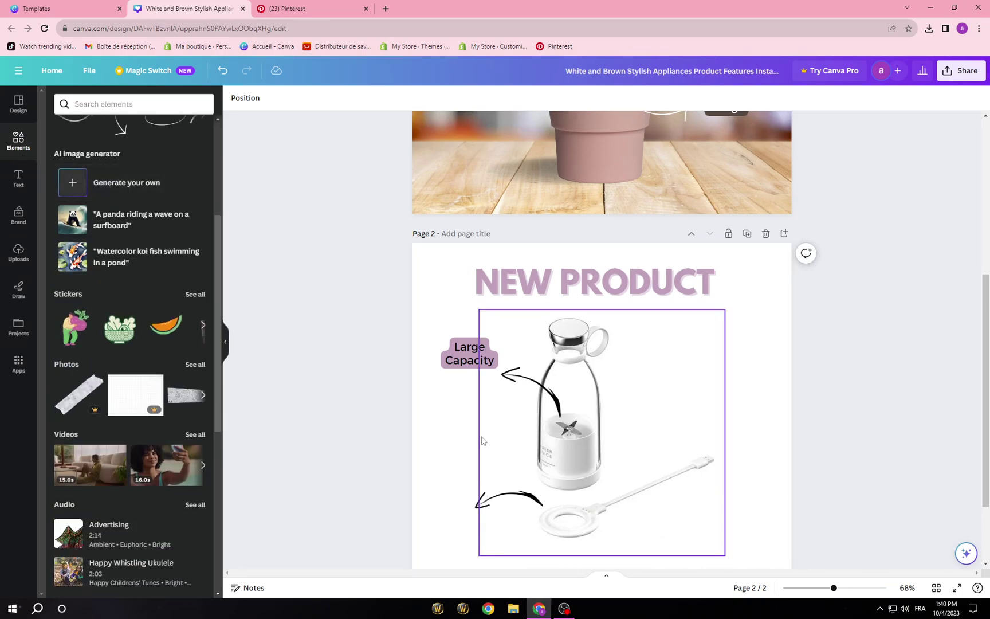
scroll(246, 405, up, 5)
scroll(146, 214, up, 4)
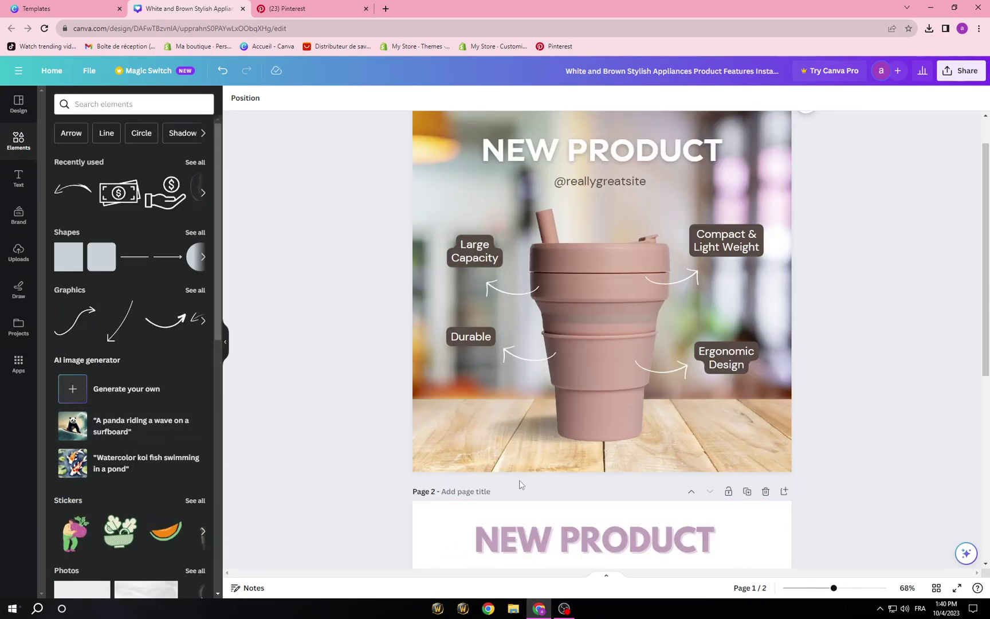
Enlarge the blender image on page 2 to about 823 px square and shift it slightly down under the heading.
scroll(520, 485, down, 6)
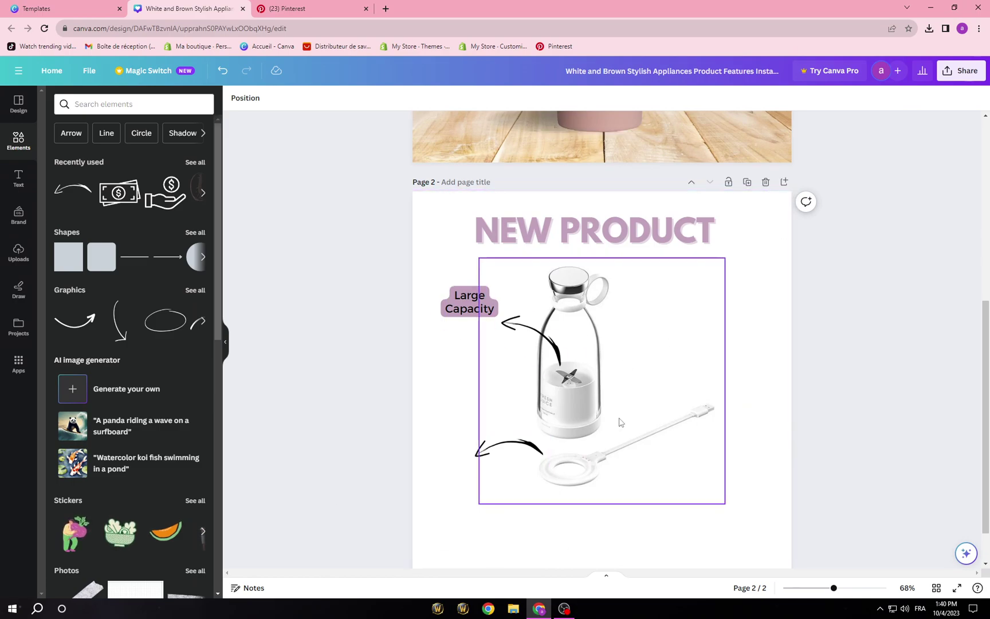
click(619, 422)
drag(724, 504, 759, 553)
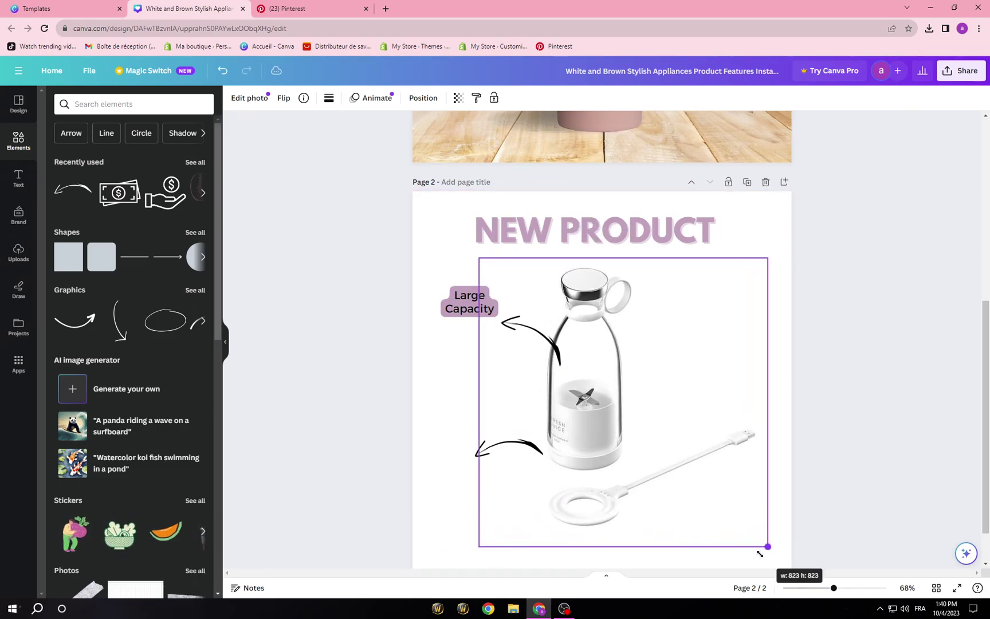
drag(680, 499, 674, 506)
click(258, 405)
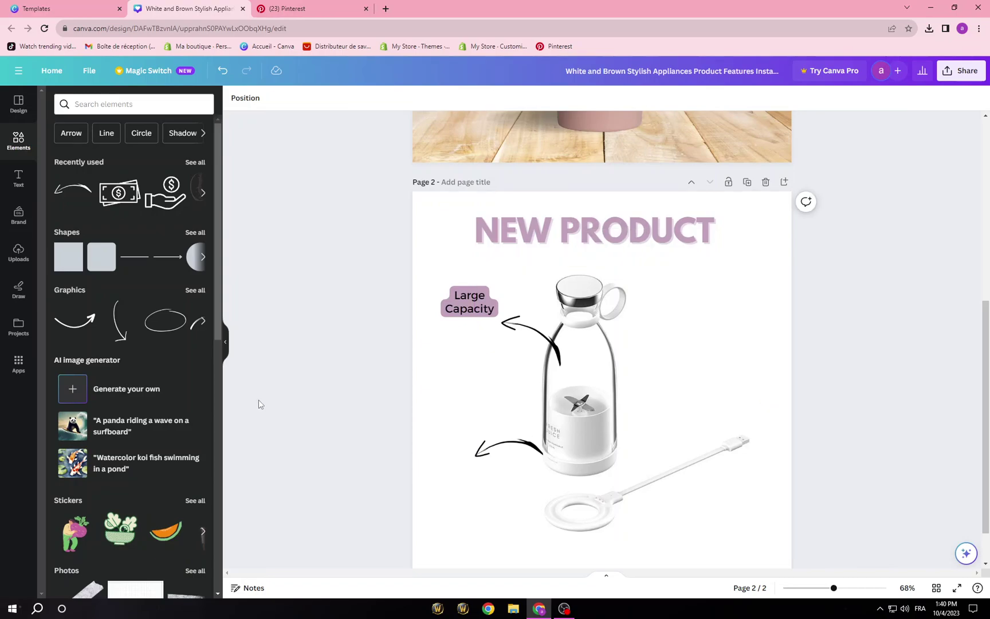
Try the recently used four-pointed sparkle graphic in muted pink, shrunk into the lower-right corner of page 2.
scroll(374, 402, down, 1)
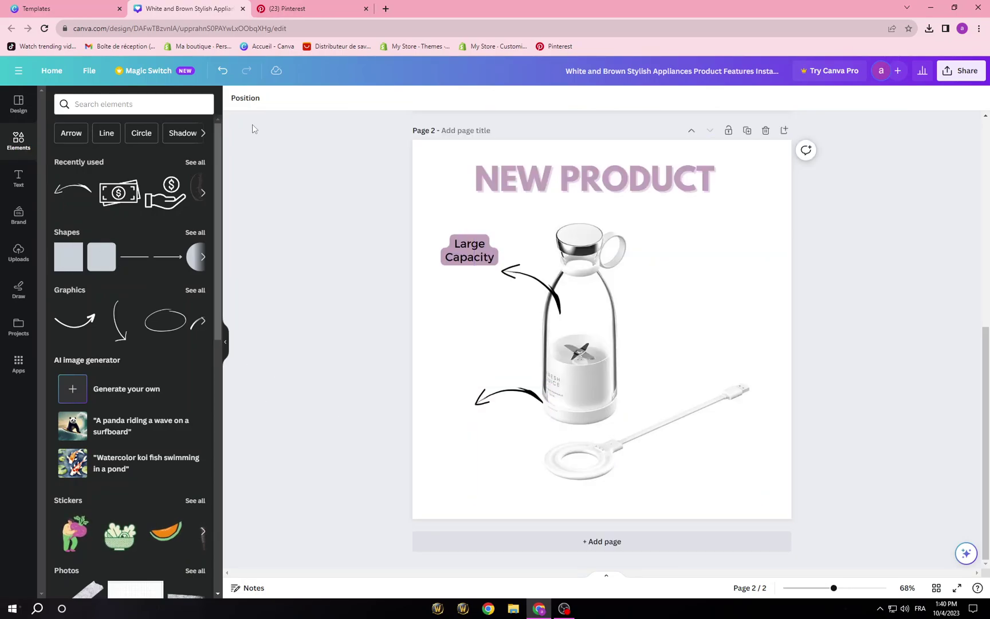
click(195, 162)
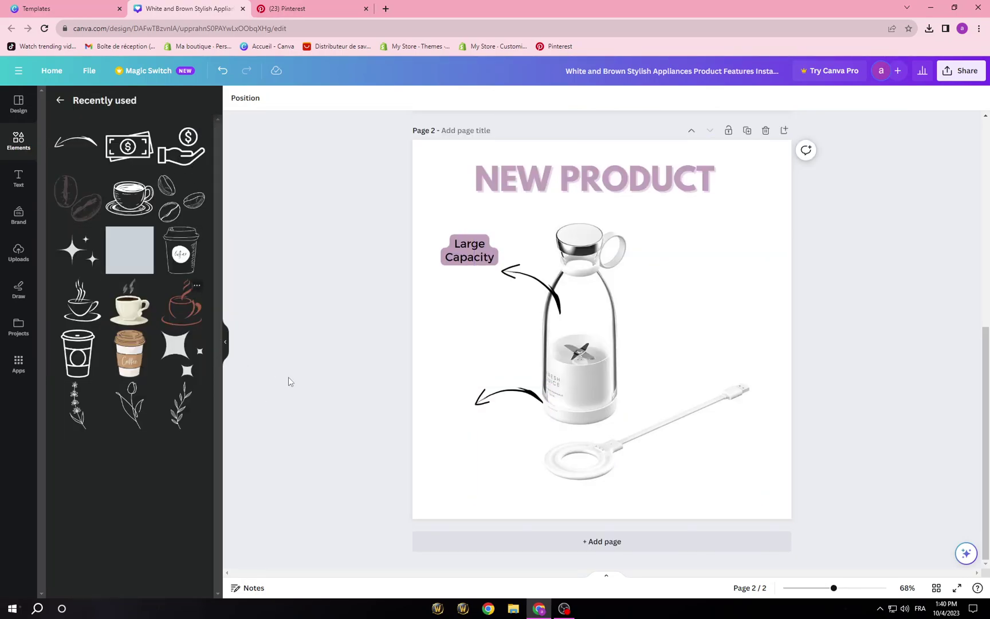
click(183, 350)
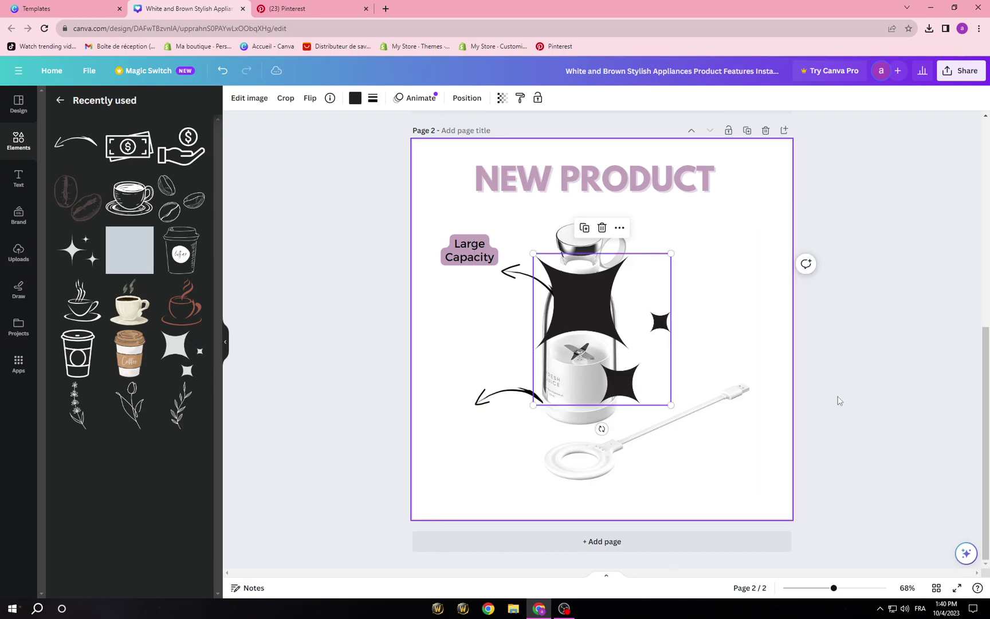
click(356, 99)
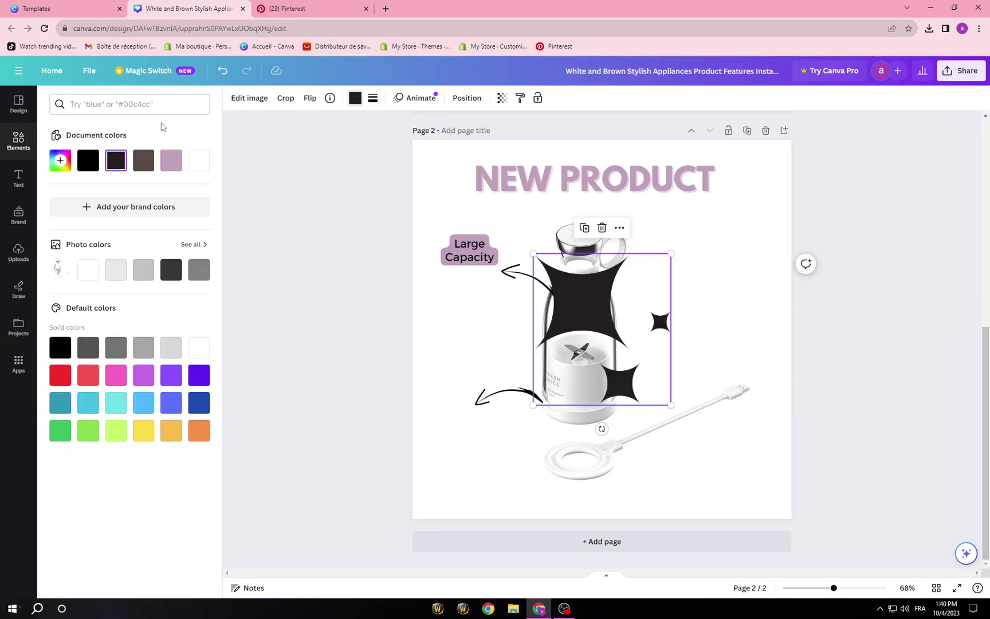
click(170, 163)
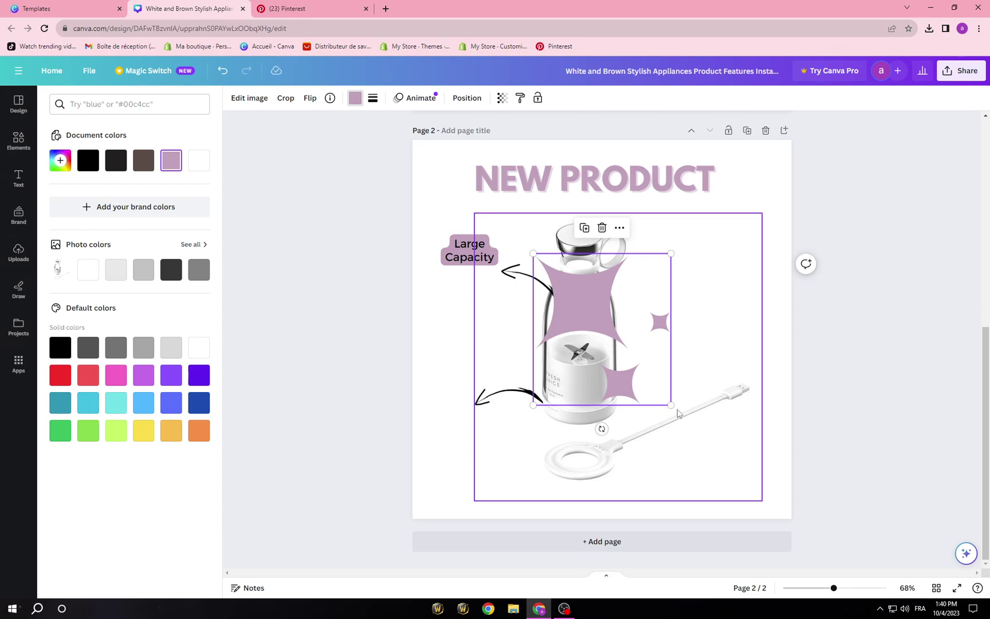
drag(670, 404, 744, 490)
Search the graphics for "stars" and replace the sparkle graphic with the three hand-drawn outline stars.
click(18, 141)
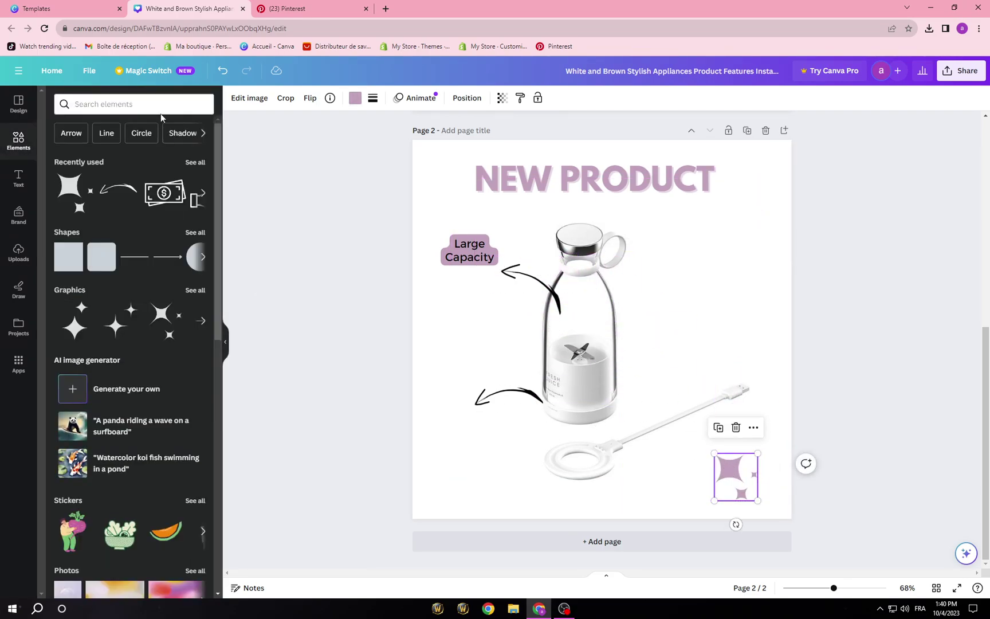
click(141, 104)
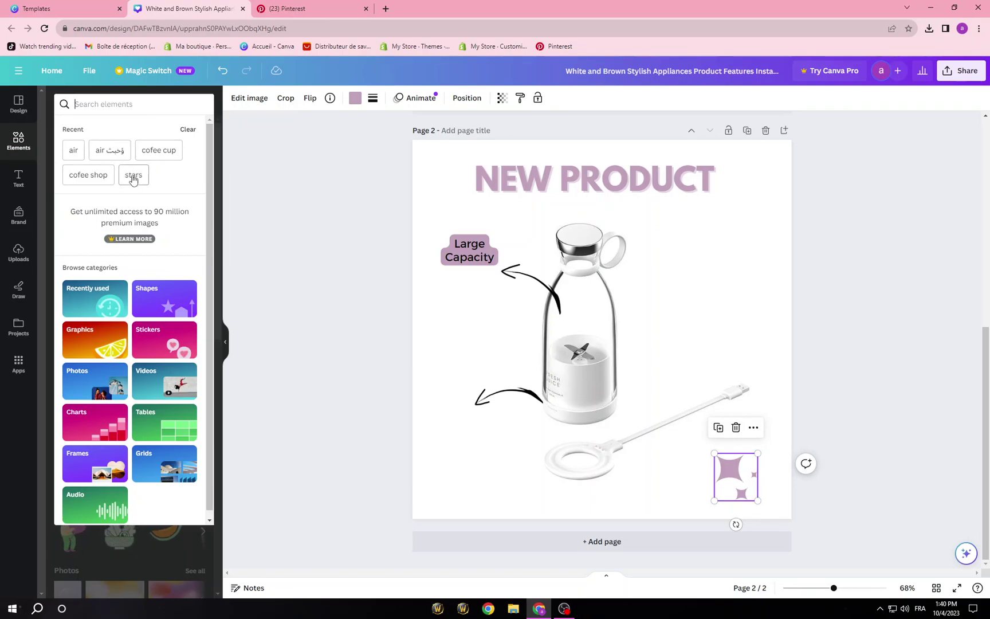
click(133, 176)
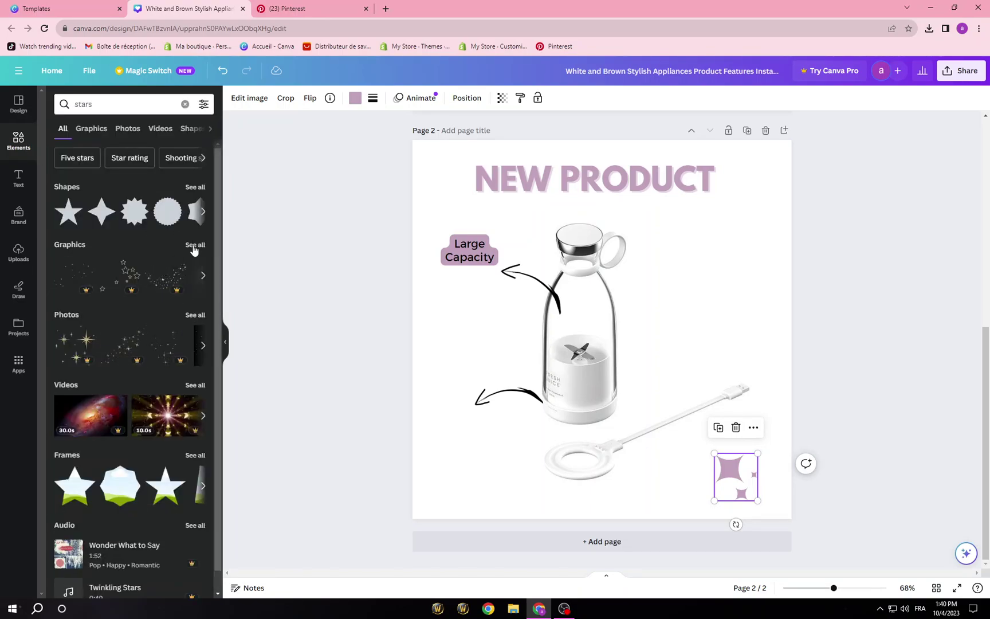
click(194, 245)
scroll(210, 314, down, 4)
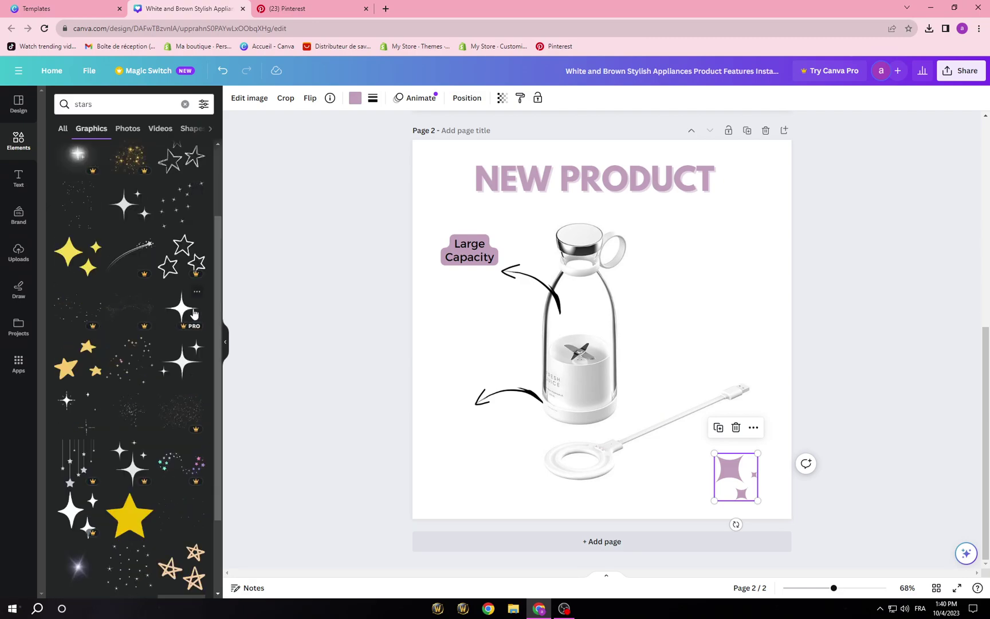
click(736, 427)
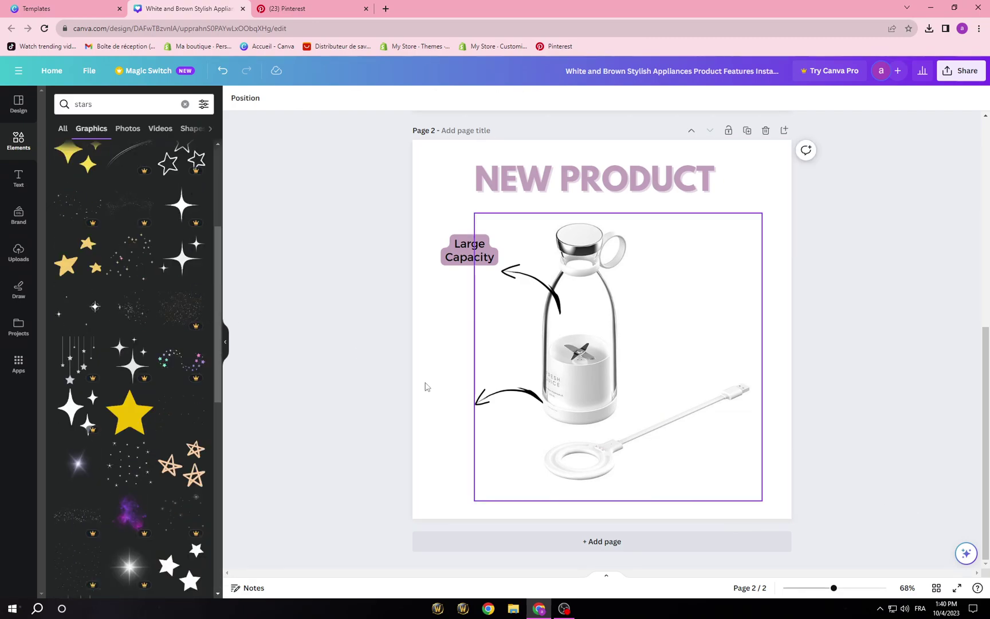
scroll(181, 345, up, 3)
scroll(181, 345, down, 4)
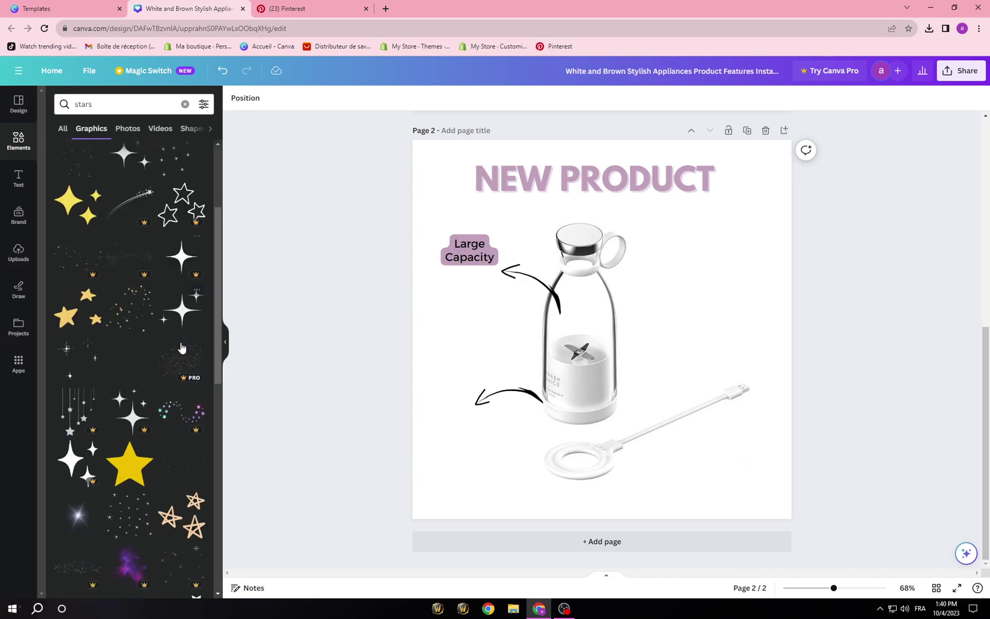
click(189, 416)
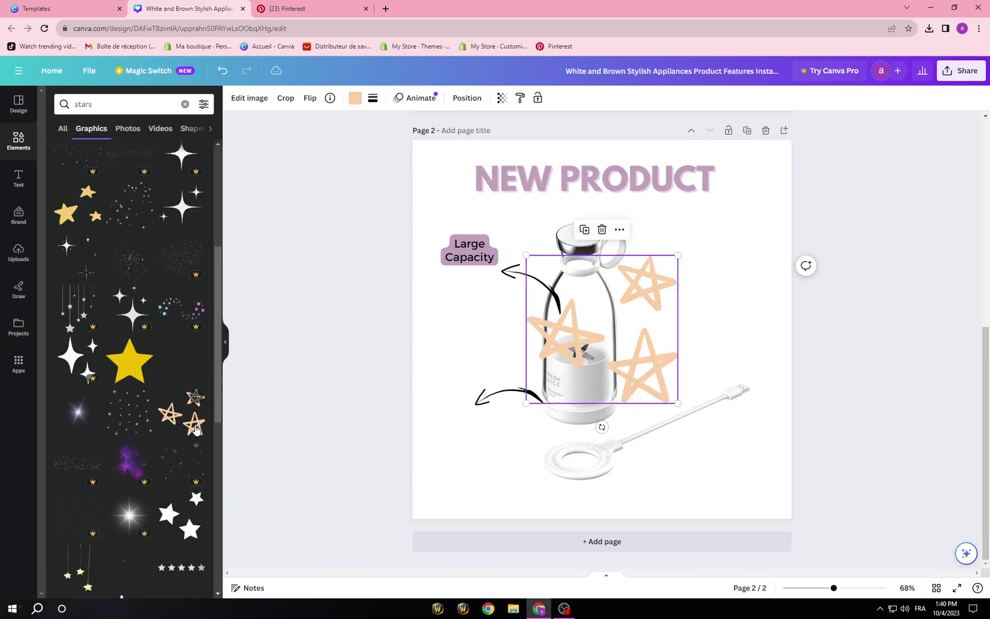
Recolour the star graphic muted pink and place small copies to the right of the blender and in the lower-left corner.
click(356, 99)
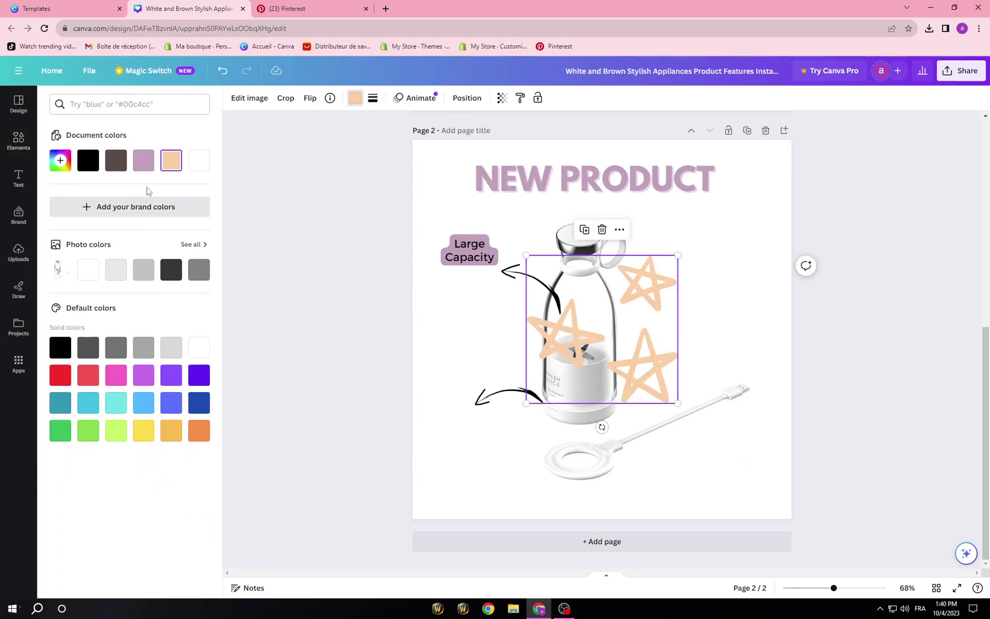
click(143, 160)
drag(648, 373, 482, 474)
click(705, 213)
key(Escape)
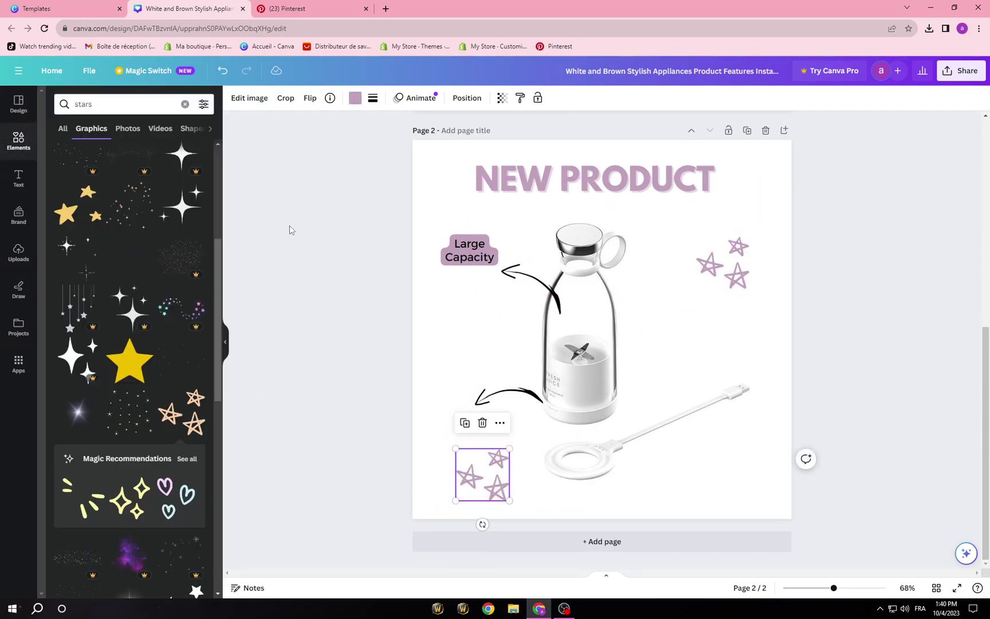
Return to the general elements library with the "NEW PRODUCT" heading selected on page 2.
click(424, 156)
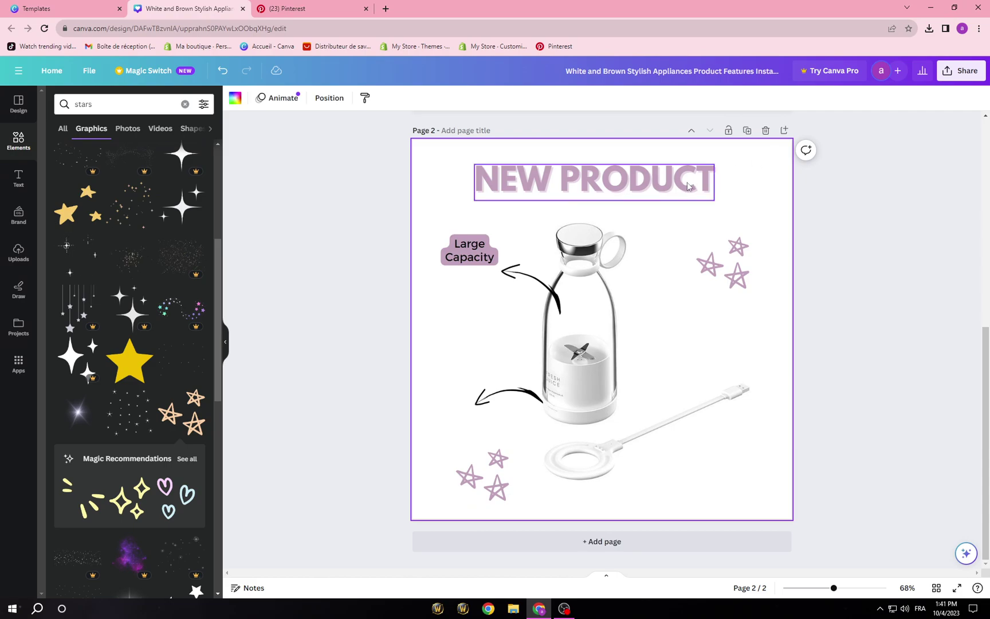
click(611, 197)
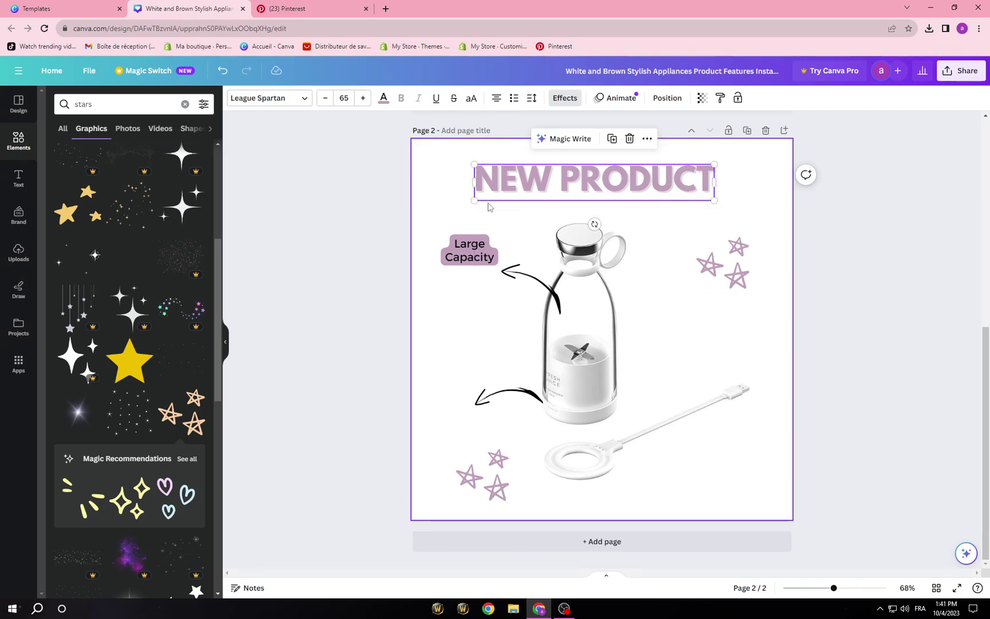
click(34, 149)
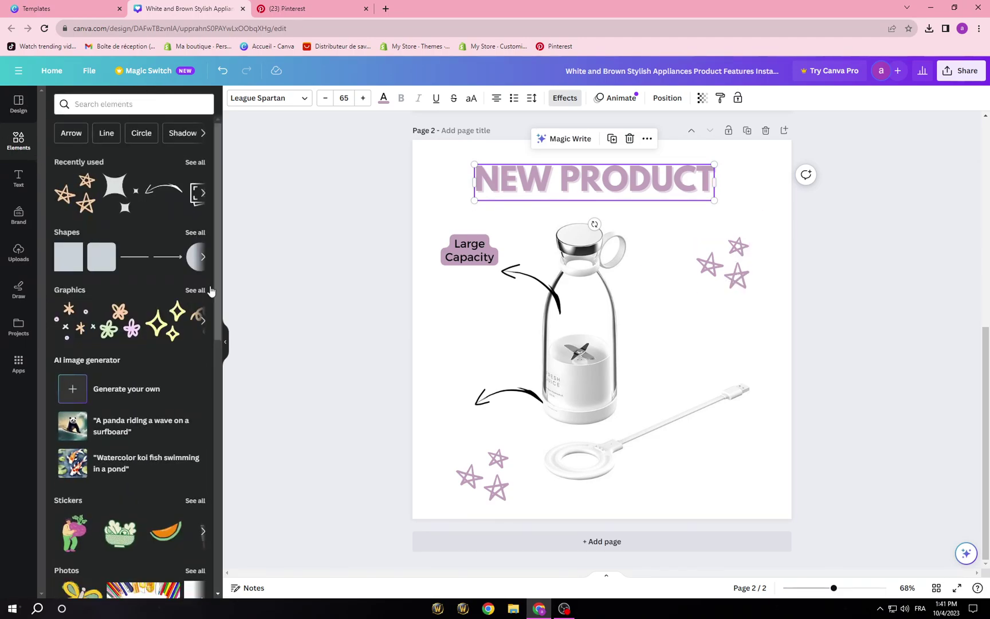